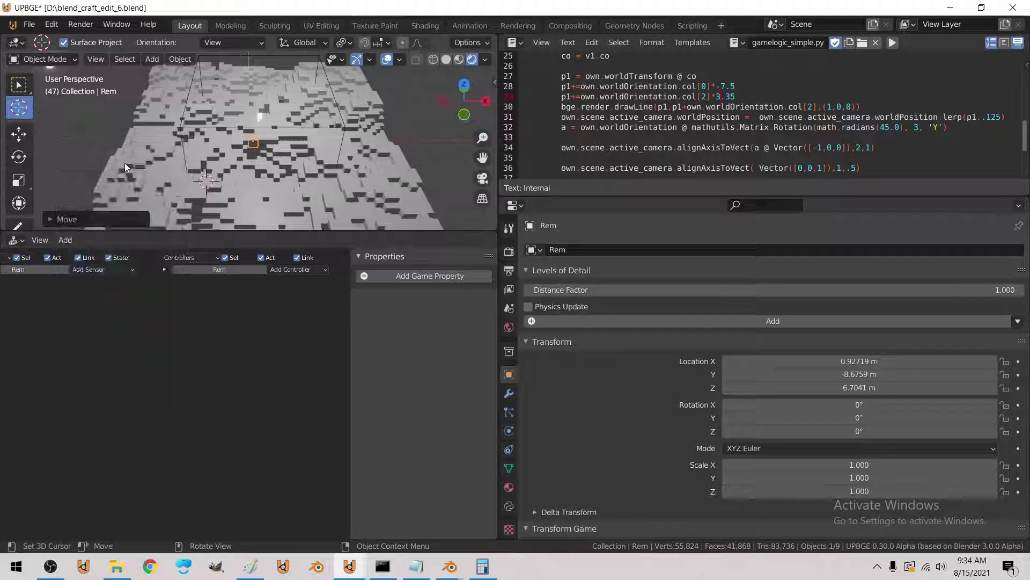
# - Select the blocky terrain plane and switch the logic editor area to the Geometry Node Editor showing its World node tree
pyautogui.moveTo(160, 172); pyautogui.dragTo(14, 78, button='middle')
pyautogui.click(18, 83)
pyautogui.click(193, 176)
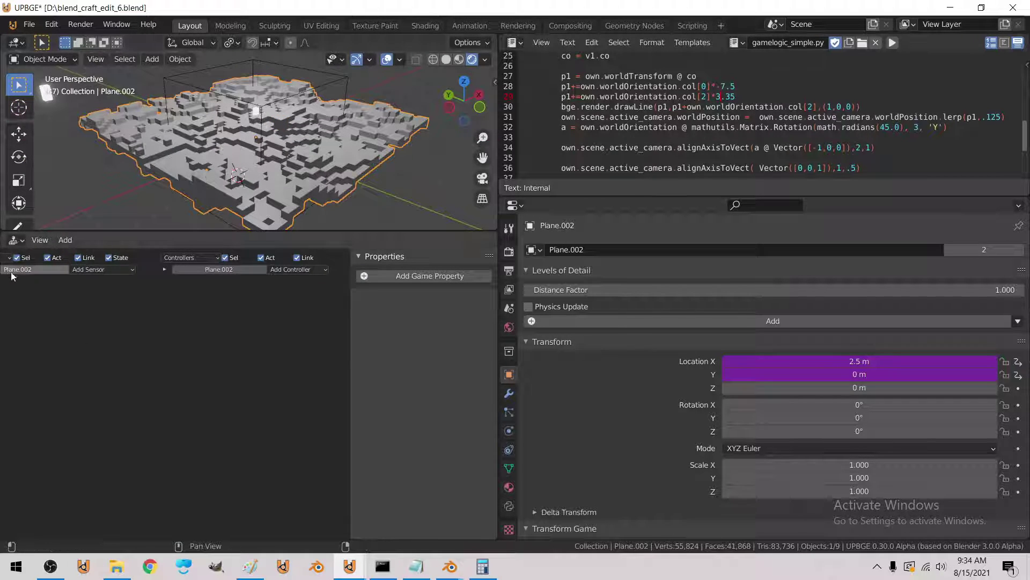
pyautogui.click(15, 240)
pyautogui.click(48, 364)
pyautogui.scroll(-4, 250, 419)
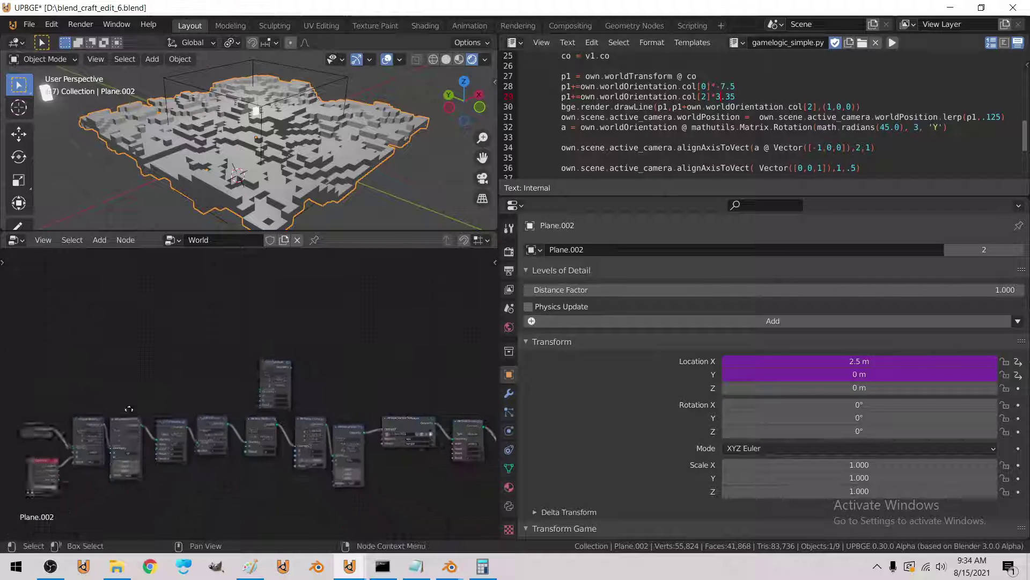
# - Examine the World node tree from the Object Info node through to the Attribute Sample Texture node
pyautogui.scroll(10, 250, 419)
pyautogui.scroll(5, 163, 371)
pyautogui.moveTo(212, 417); pyautogui.dragTo(219, 315, button='middle')
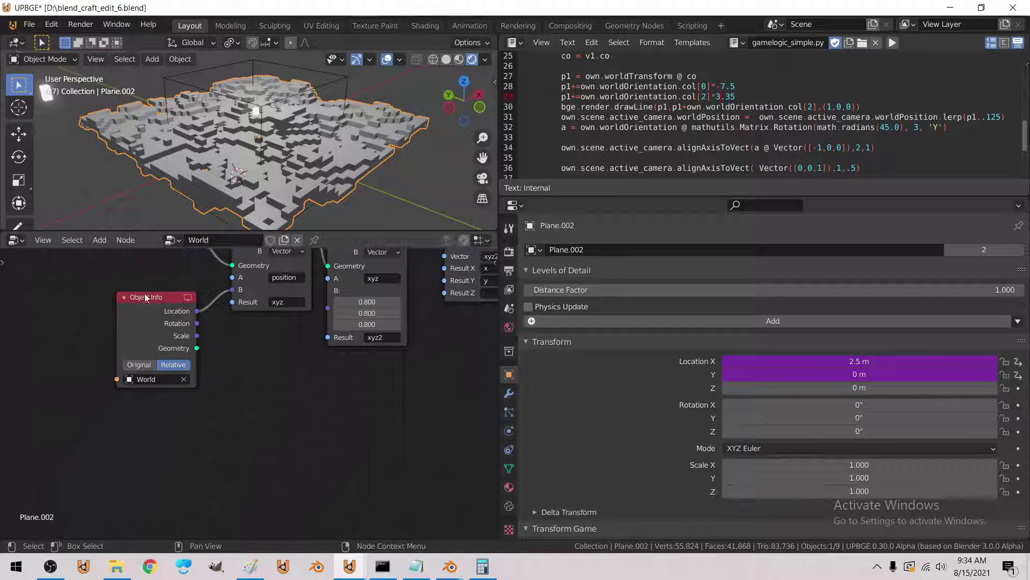
pyautogui.scroll(-4, 375, 392)
pyautogui.scroll(-2, 375, 393)
pyautogui.moveTo(462, 402); pyautogui.dragTo(241, 419, button='middle')
pyautogui.moveTo(397, 410); pyautogui.dragTo(265, 458, button='middle')
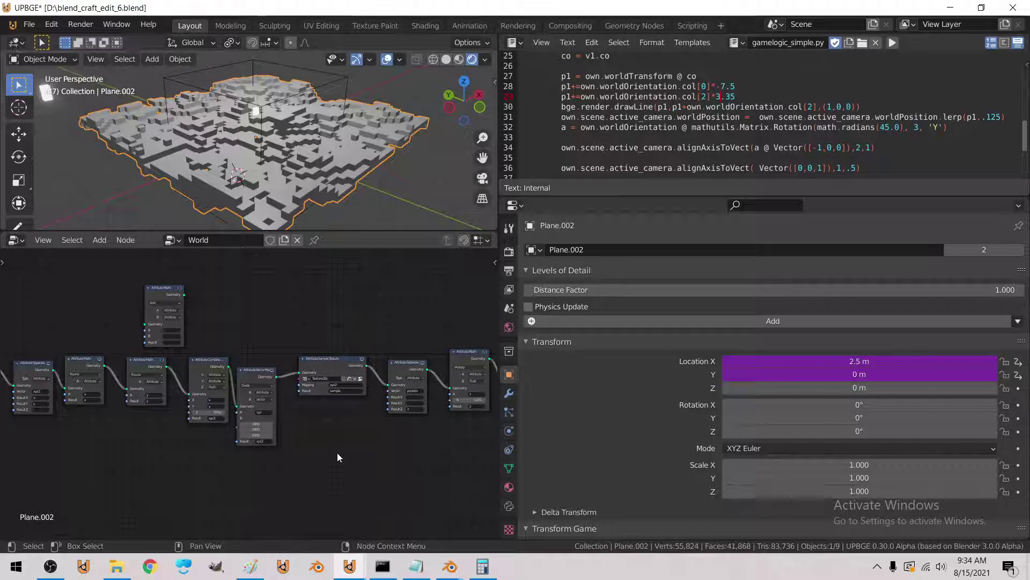
pyautogui.moveTo(337, 452); pyautogui.dragTo(256, 453, button='middle')
pyautogui.scroll(3, 325, 444)
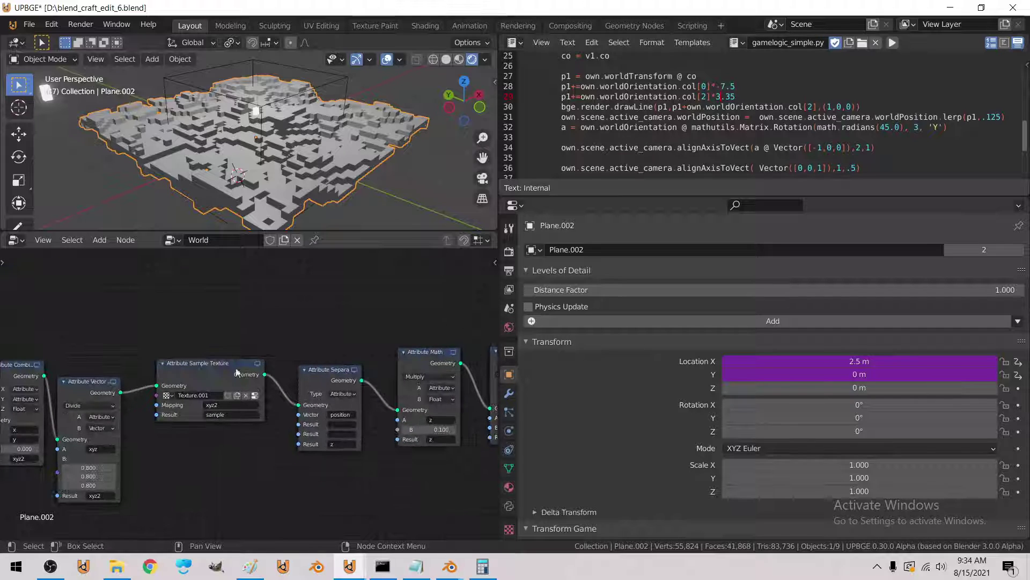
# - Make room after the Attribute Sample Texture node and insert an Attribute Proximity node before the Attribute Separate XYZ node
pyautogui.moveTo(236, 372); pyautogui.dragTo(175, 365)
pyautogui.click(99, 240)
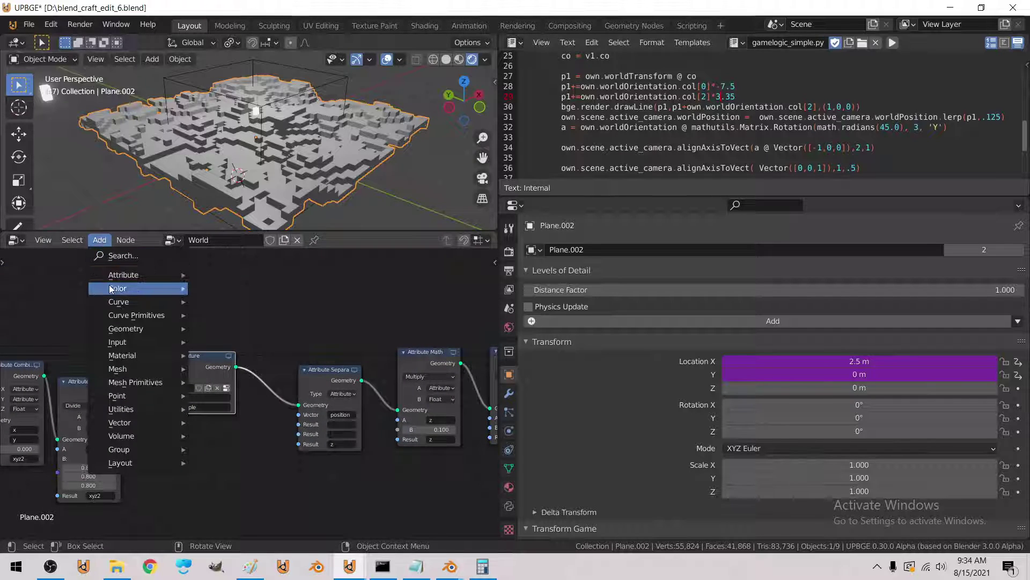
pyautogui.moveTo(108, 276)
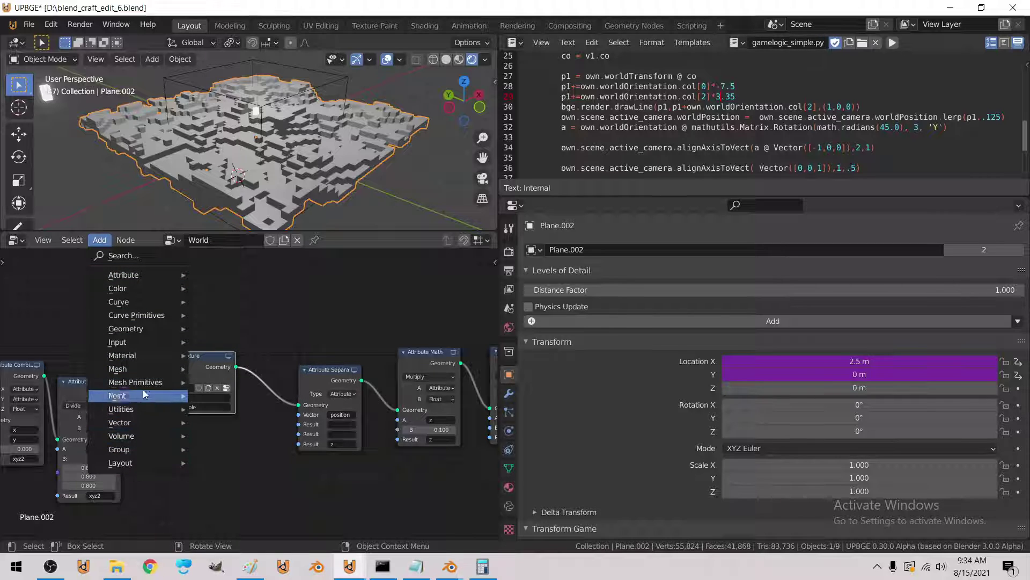
pyautogui.moveTo(138, 340)
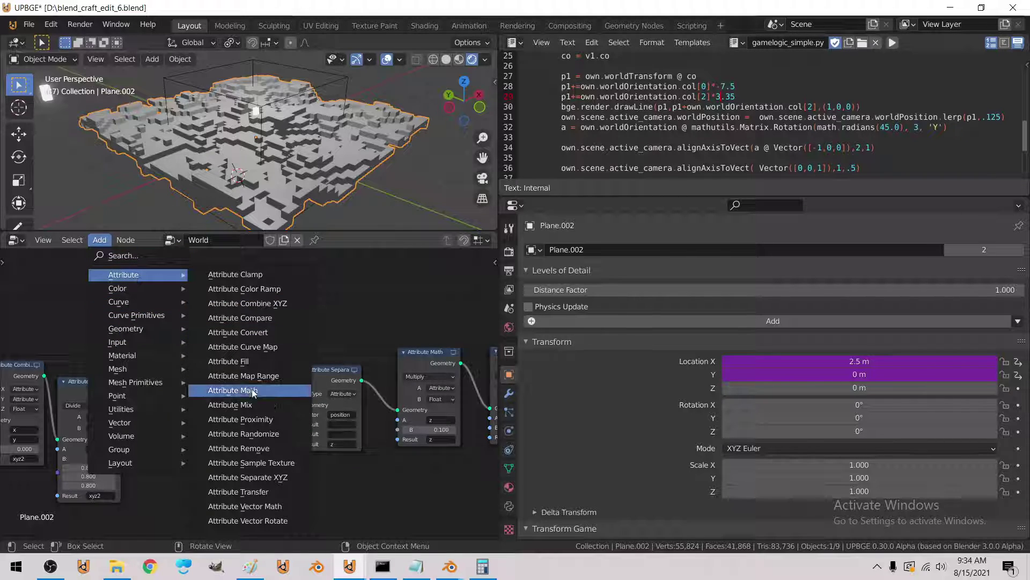
pyautogui.click(259, 424)
pyautogui.click(276, 407)
# - Add an Object Info node below the Attribute Sample Texture node and set its object to Rem
pyautogui.moveTo(138, 459); pyautogui.dragTo(204, 425, button='middle')
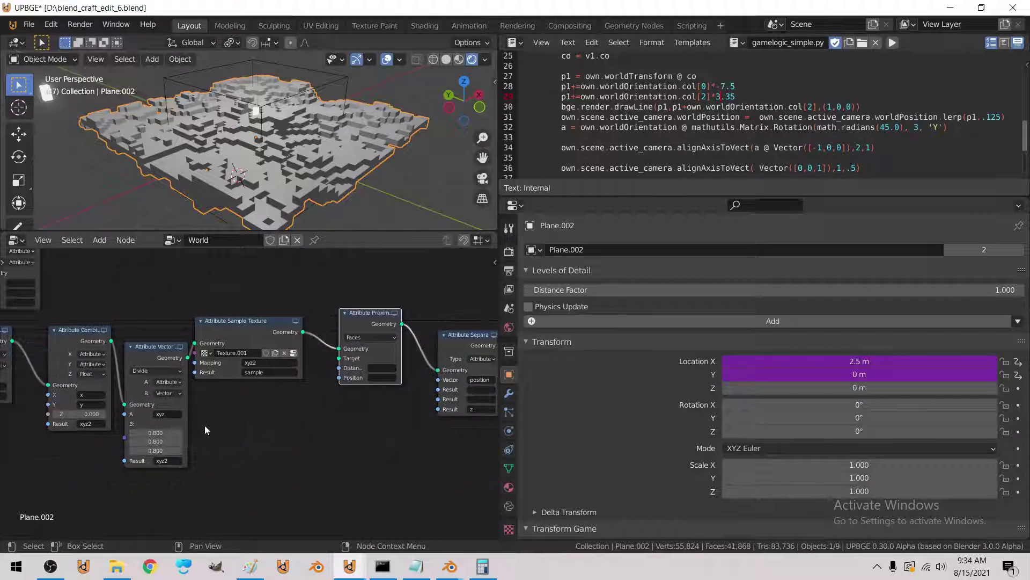
pyautogui.click(99, 241)
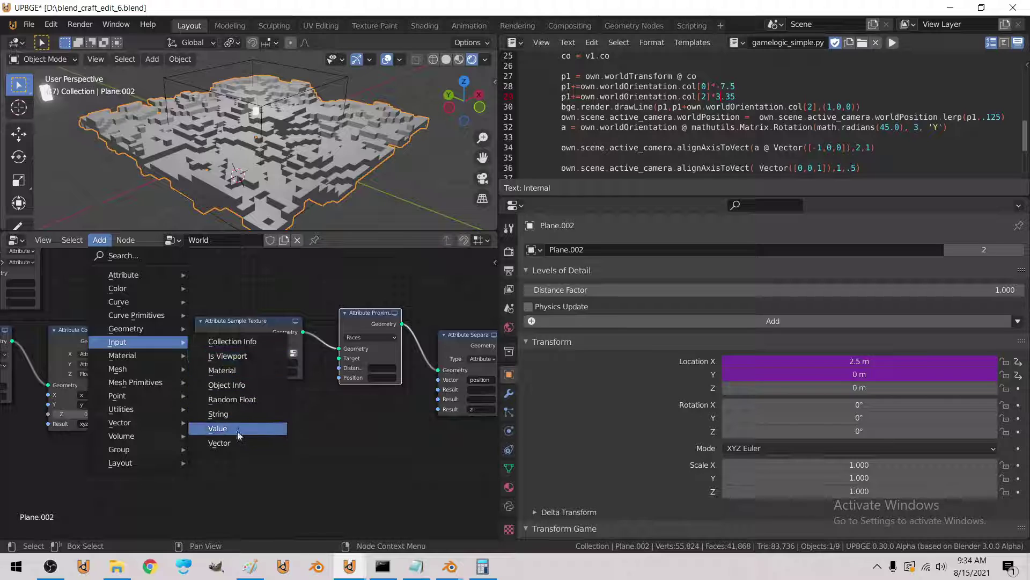
pyautogui.click(228, 385)
pyautogui.click(242, 489)
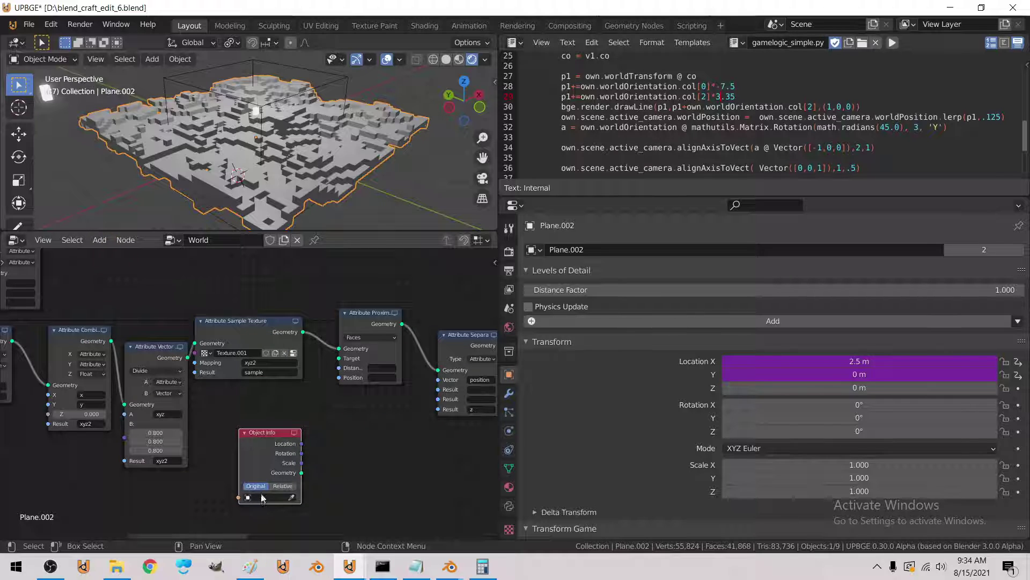
pyautogui.click(262, 498)
pyautogui.click(266, 472)
# - Link the Rem Object Info Geometry output to the Attribute Proximity Target and name the Distance attribute d1
pyautogui.moveTo(307, 476); pyautogui.dragTo(243, 474, button='middle')
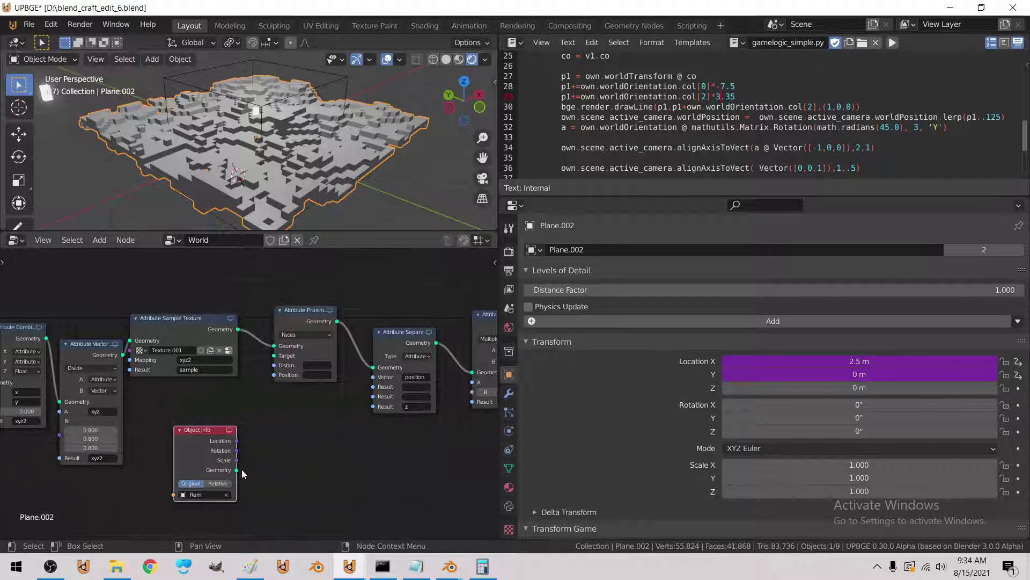
pyautogui.moveTo(238, 472); pyautogui.dragTo(273, 364)
pyautogui.click(317, 369)
pyautogui.write('d1')
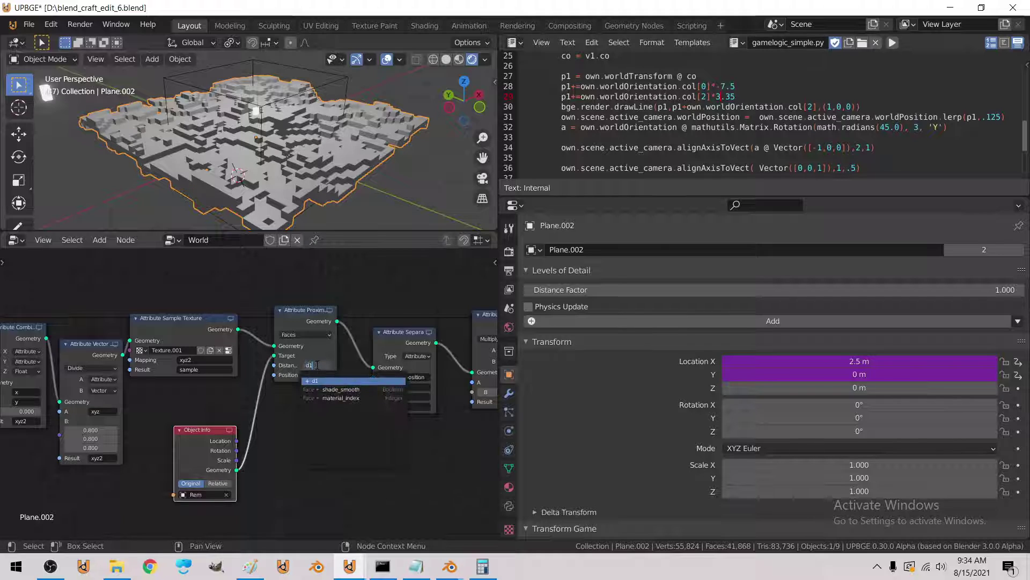
pyautogui.press('Return')
# - Run the game in the viewport to check the terrain, and stop it again
pyautogui.moveTo(334, 393); pyautogui.dragTo(263, 399, button='middle')
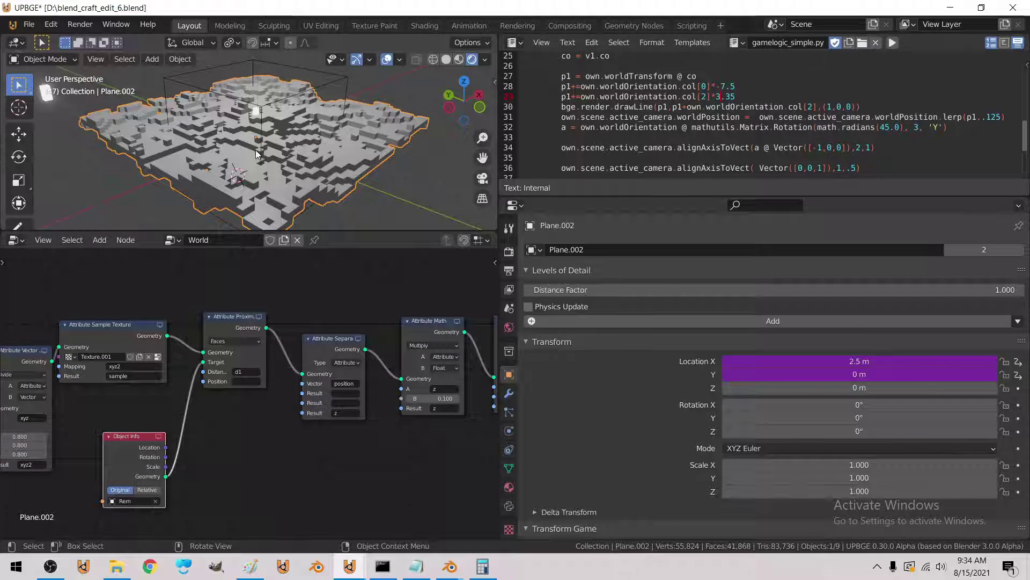
pyautogui.press('p')
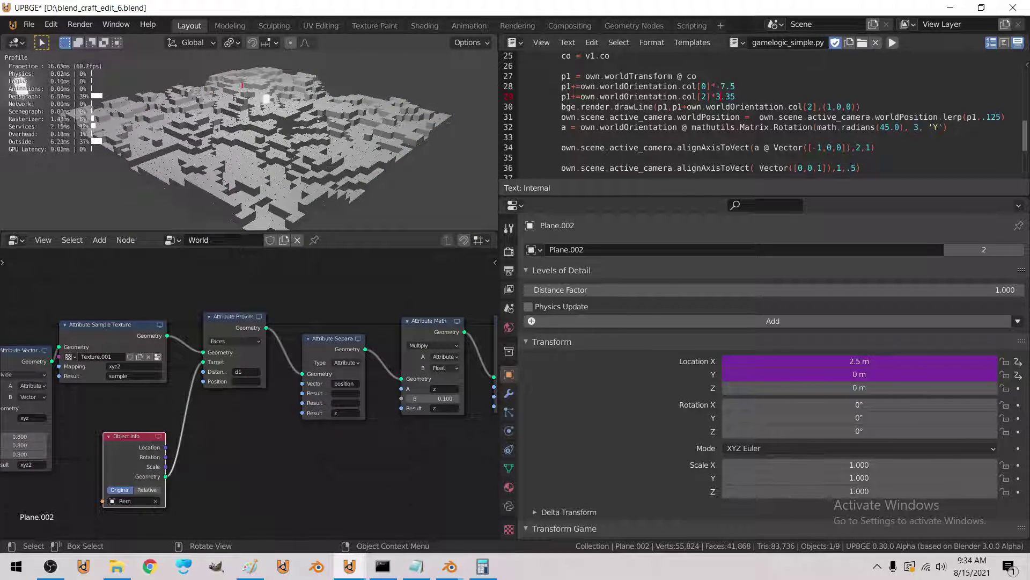
pyautogui.press('Escape')
# - Insert an Attribute Math node set to Divide between the Attribute Proximity and Attribute Separate XYZ nodes
pyautogui.moveTo(231, 387); pyautogui.dragTo(156, 386, button='middle')
pyautogui.scroll(-1, 220, 386)
pyautogui.click(100, 241)
pyautogui.moveTo(104, 275)
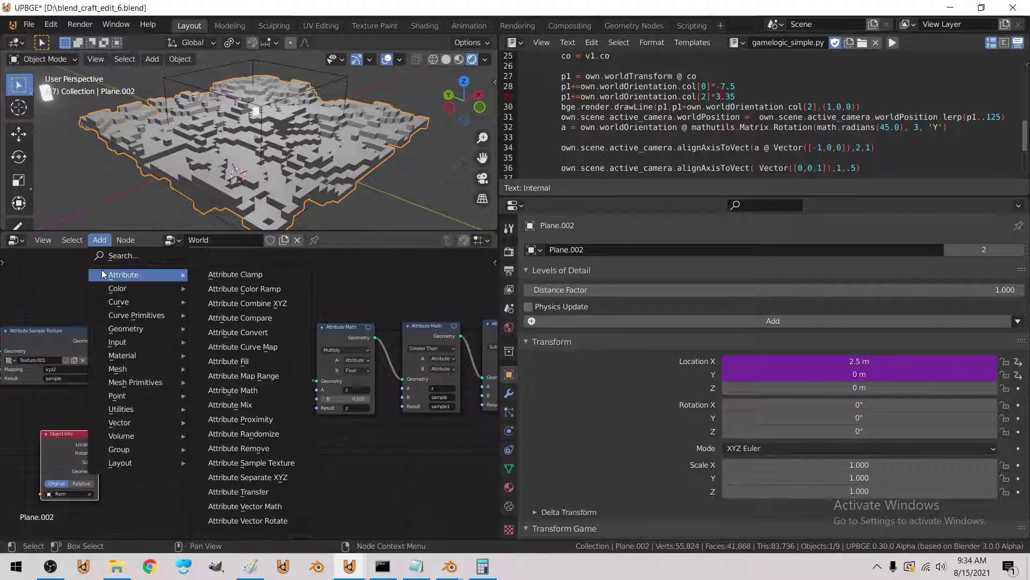
pyautogui.click(246, 388)
pyautogui.click(196, 318)
pyautogui.scroll(7, 244, 376)
pyautogui.click(255, 293)
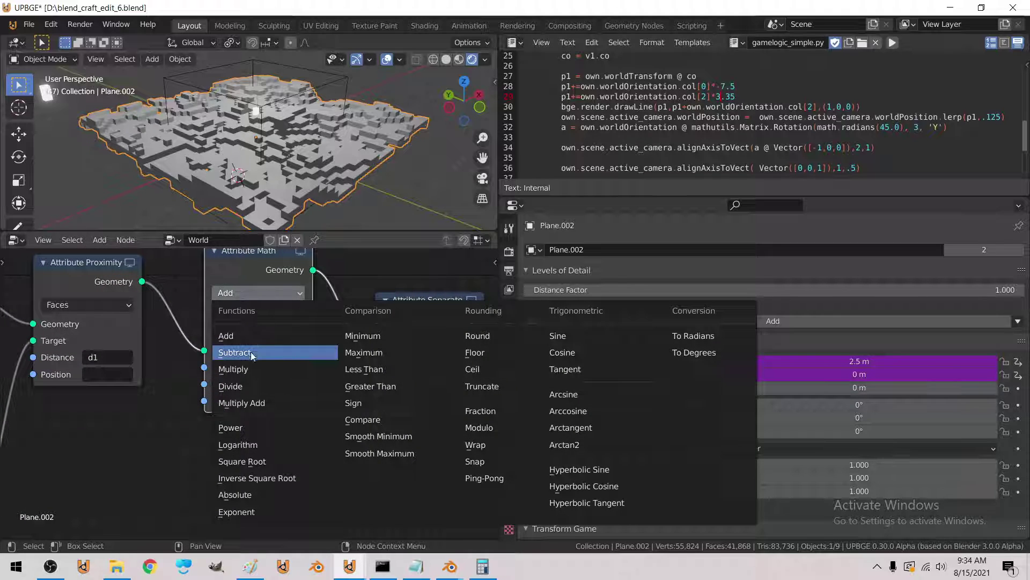
pyautogui.click(236, 386)
# - Set the Divide node's input A to a Float of 1, B and Result to d1, and place it beside Attribute Proximity
pyautogui.click(277, 367)
pyautogui.write('1')
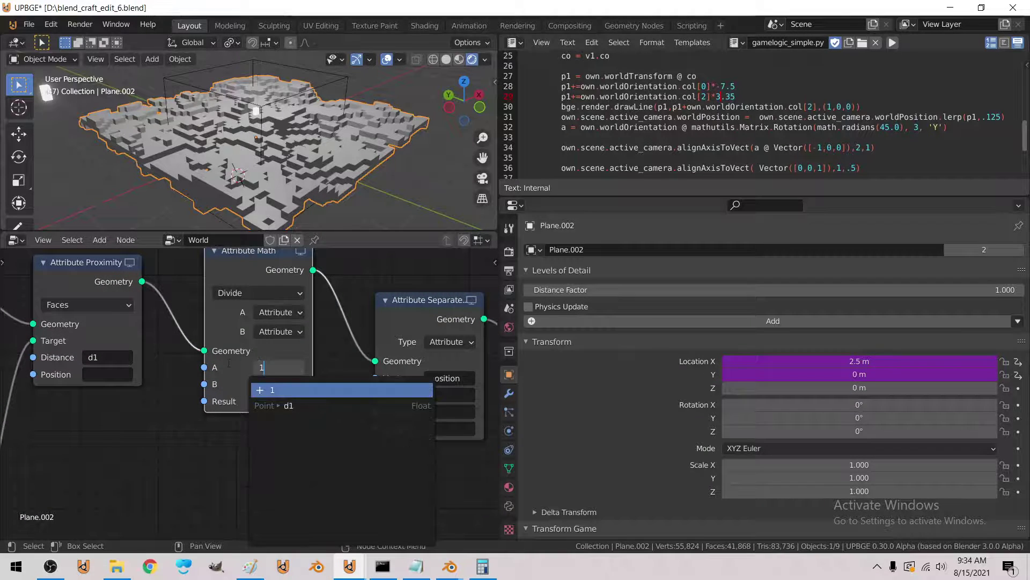
pyautogui.click(280, 312)
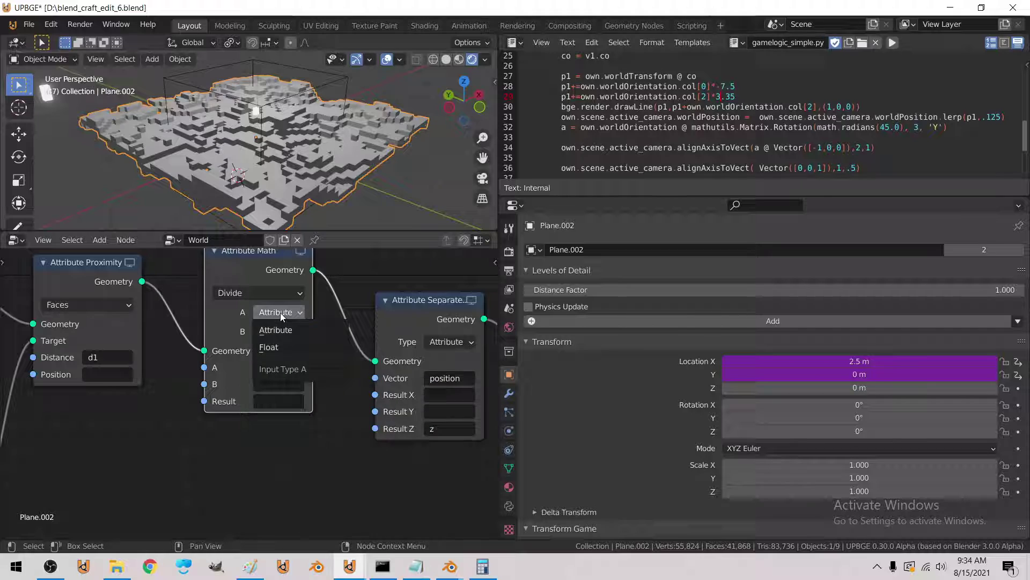
pyautogui.click(285, 347)
pyautogui.click(272, 383)
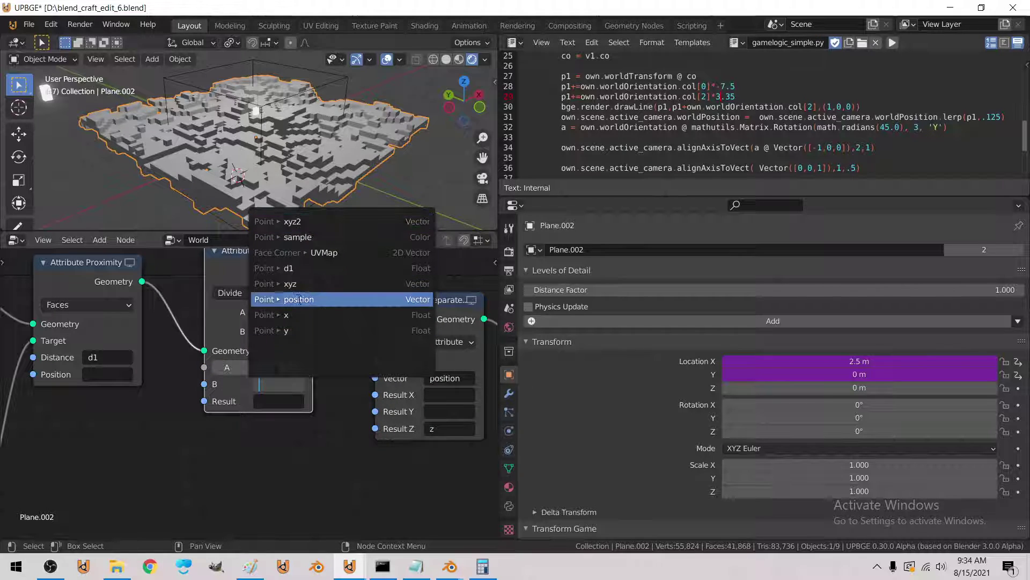
pyautogui.click(290, 267)
pyautogui.click(275, 404)
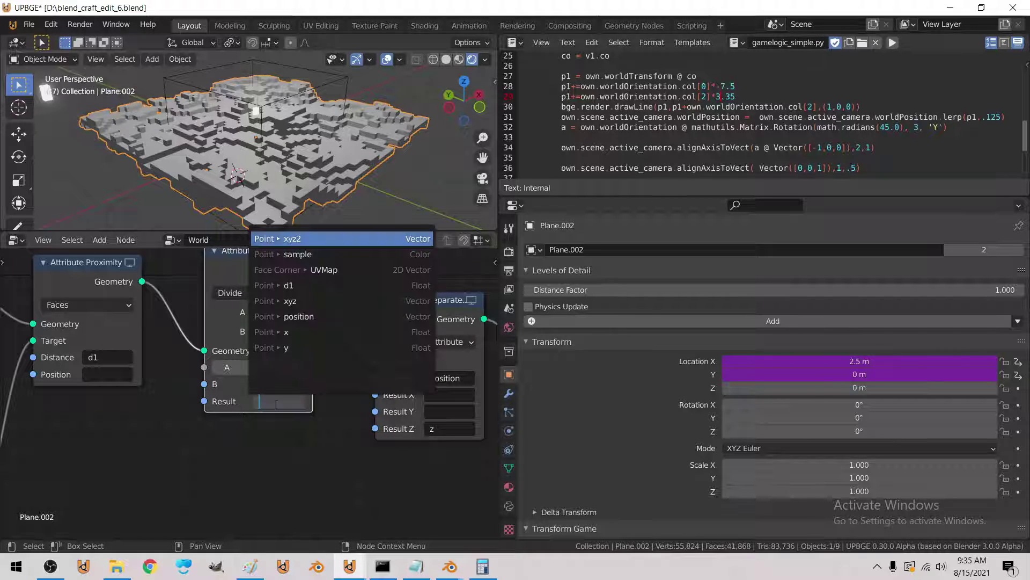
pyautogui.write('d1')
pyautogui.press('Return')
pyautogui.moveTo(263, 269); pyautogui.dragTo(201, 305, button='middle')
pyautogui.moveTo(167, 301); pyautogui.dragTo(131, 294)
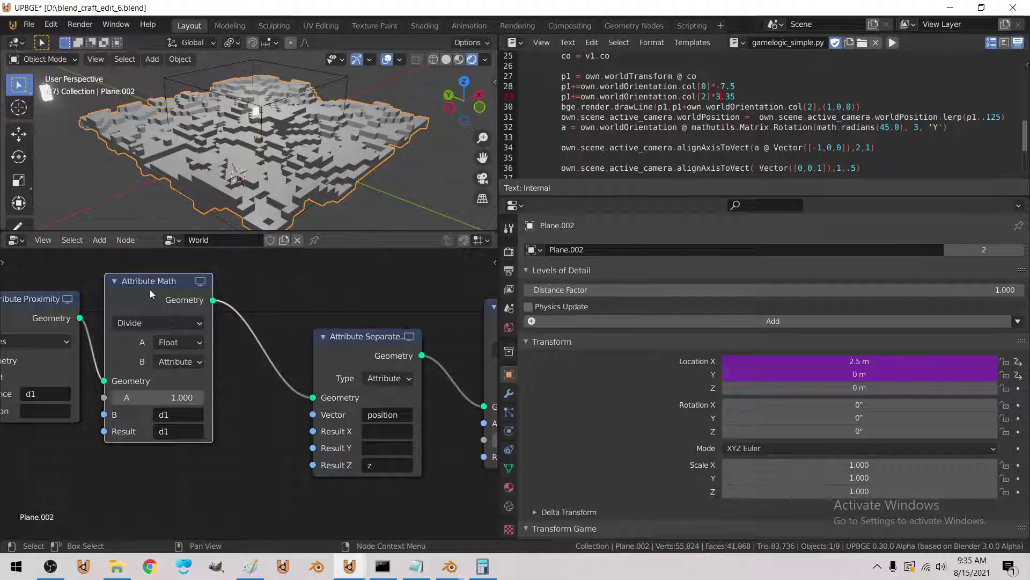
pyautogui.hotkey('shift', 'd')
pyautogui.click(314, 309)
pyautogui.click(338, 329)
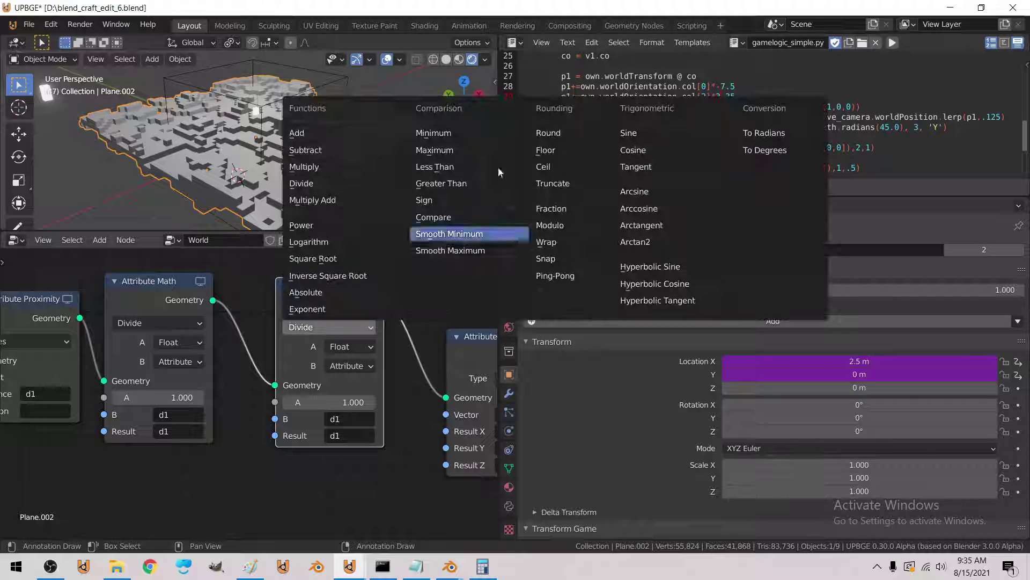
pyautogui.click(301, 327)
pyautogui.click(302, 327)
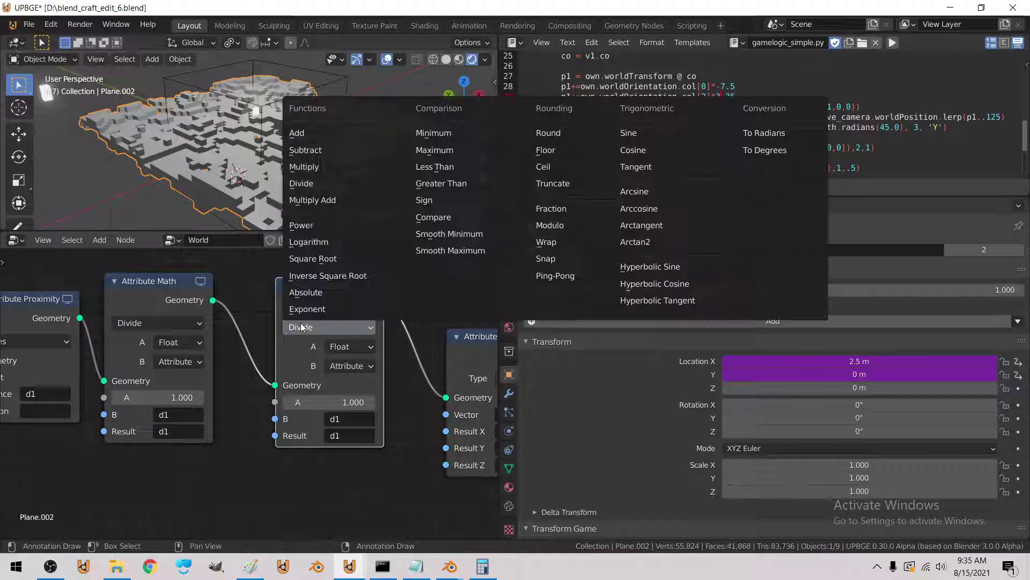
pyautogui.click(304, 327)
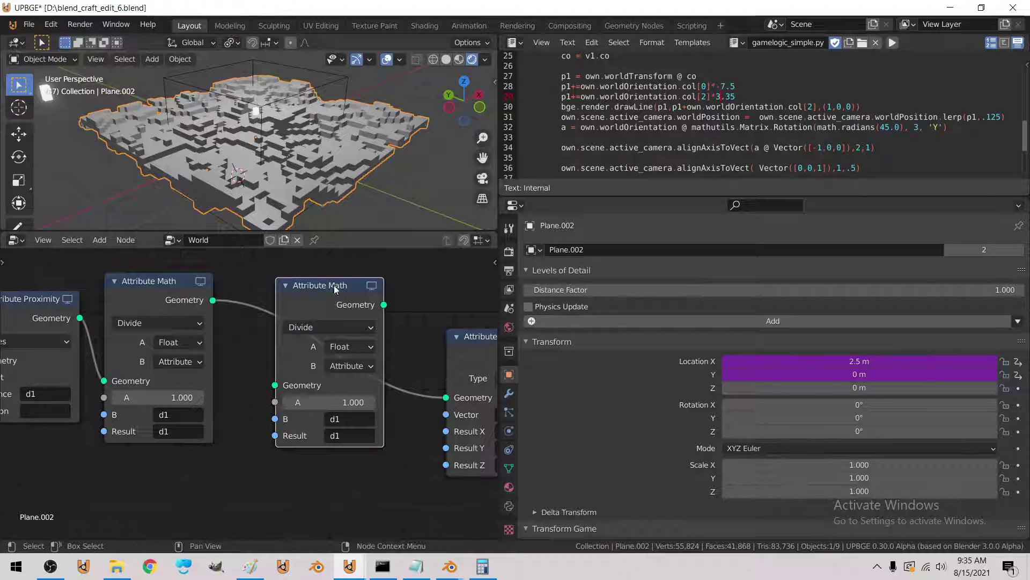
pyautogui.press('Delete')
pyautogui.hotkey('ctrl', 'z')
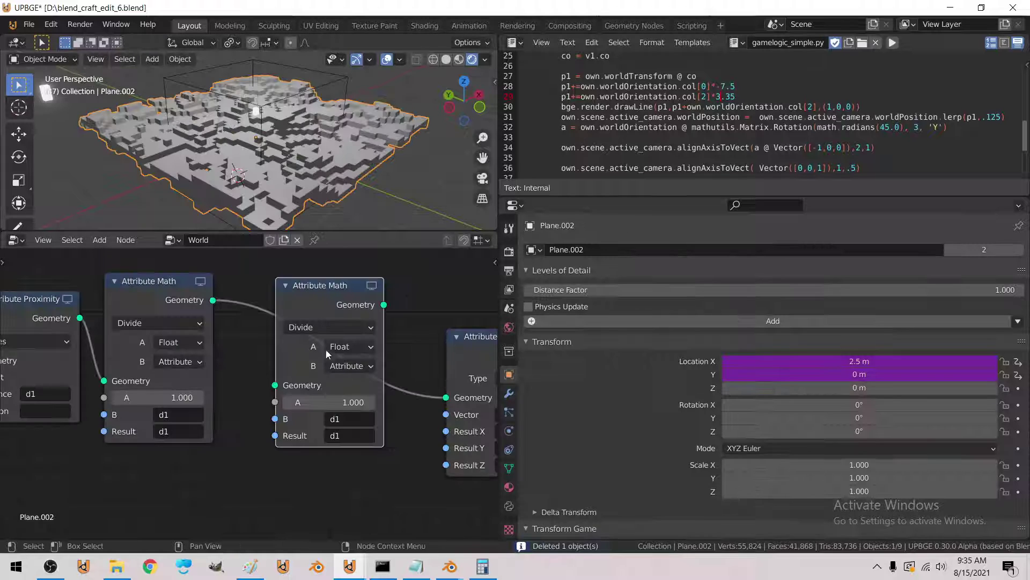
pyautogui.hotkey('ctrl', 'x')
# - Insert an Attribute Clamp node after the Divide node, set its Attribute and Result to d1, and place it close to Divide
pyautogui.click(100, 240)
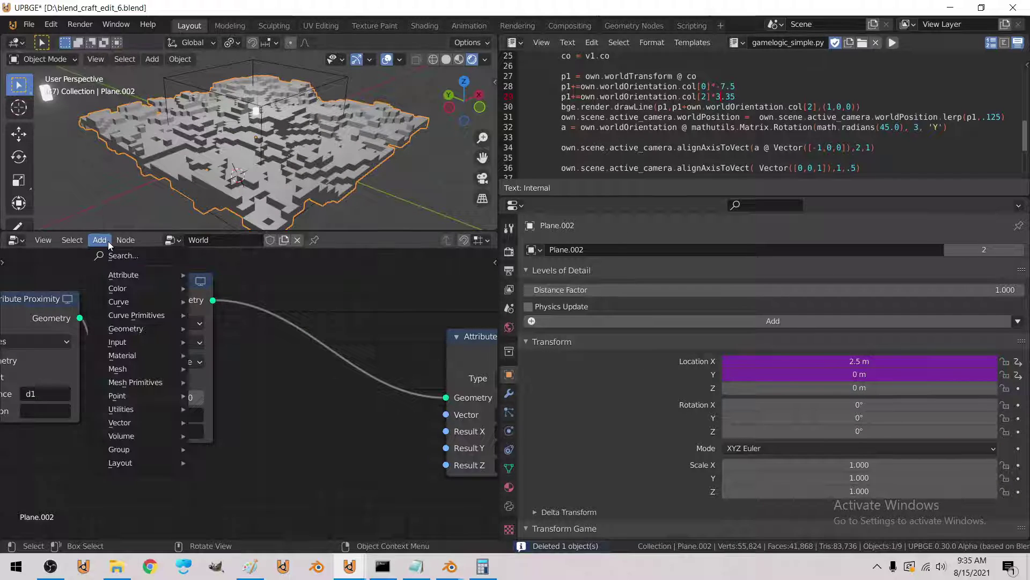
pyautogui.moveTo(122, 275)
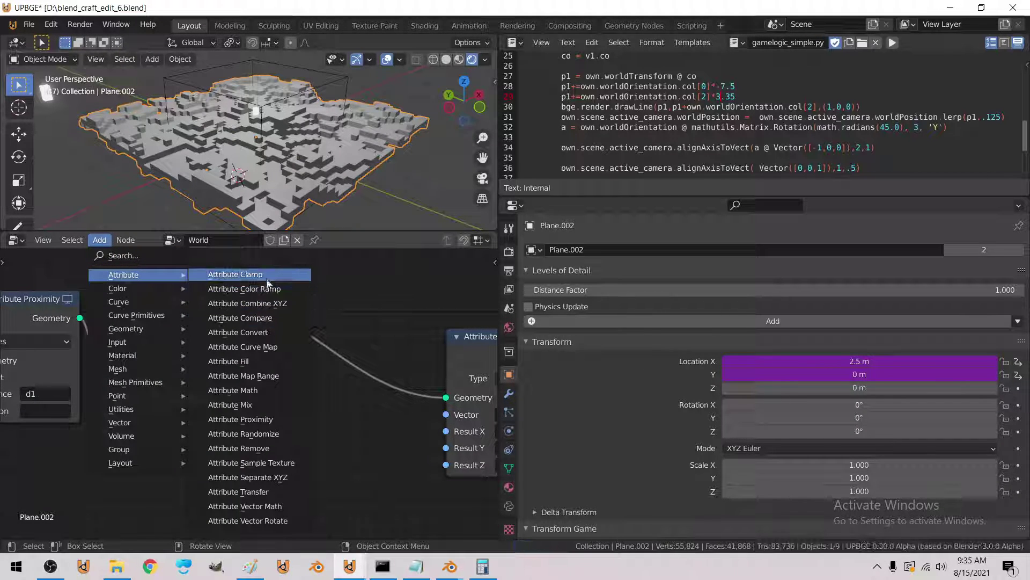
pyautogui.click(236, 274)
pyautogui.click(274, 299)
pyautogui.click(348, 397)
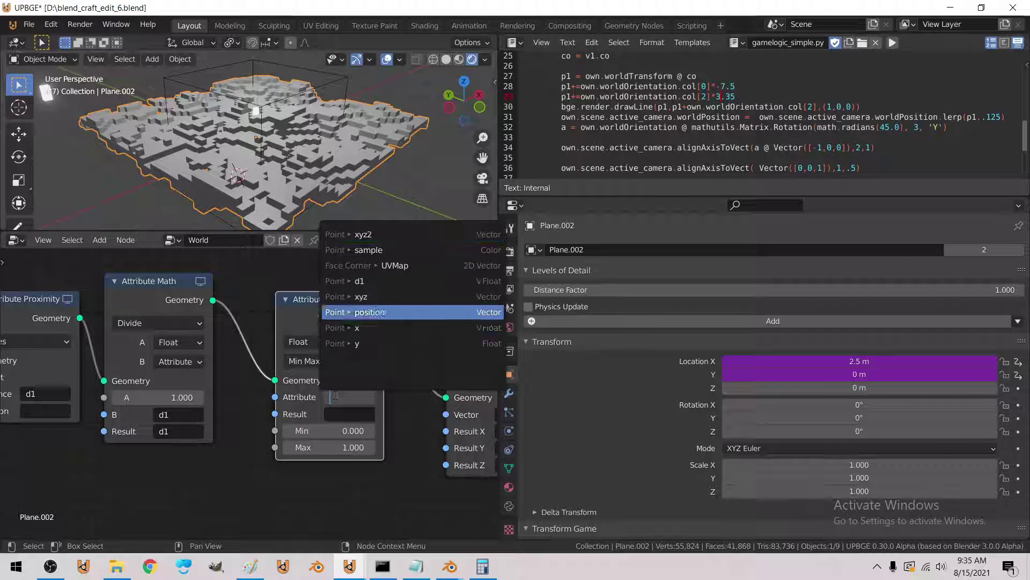
pyautogui.click(357, 281)
pyautogui.click(349, 414)
pyautogui.click(365, 316)
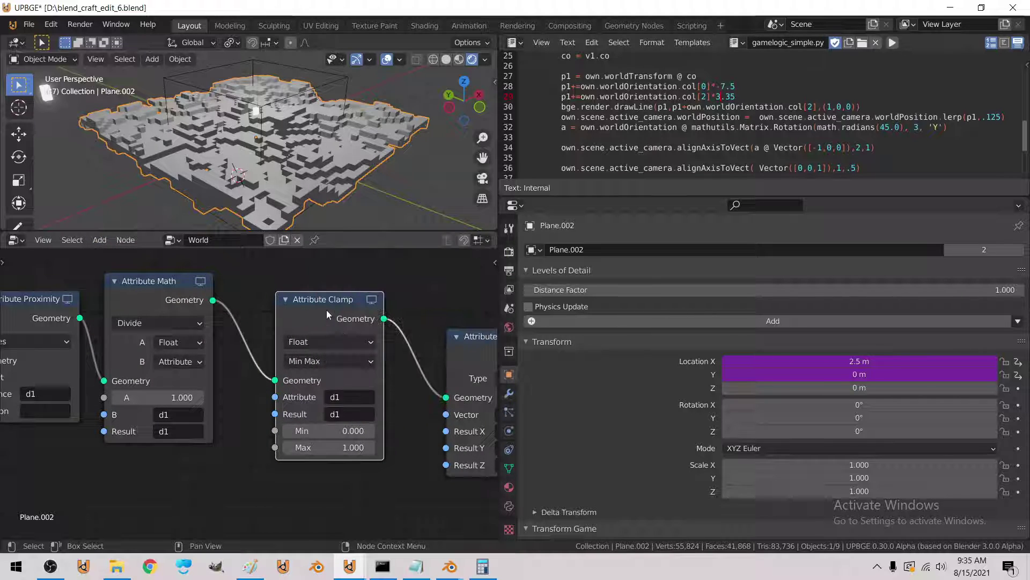
pyautogui.moveTo(326, 313); pyautogui.dragTo(278, 306)
pyautogui.hotkey('shift', 'd')
pyautogui.click(378, 431)
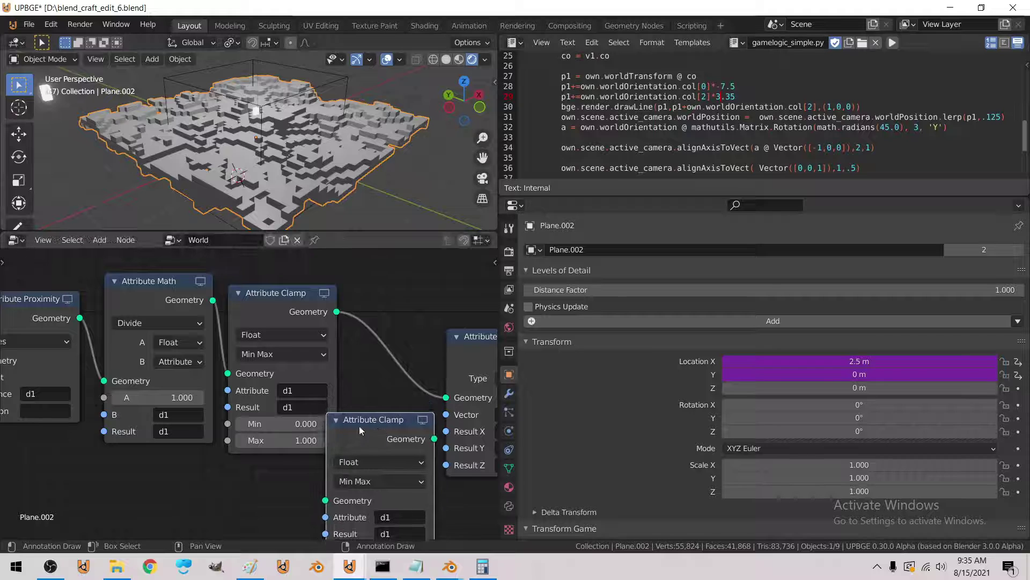
pyautogui.press('x')
# - Duplicate the Divide math node, insert the copy after the Attribute Clamp node, and set its operation to Subtract
pyautogui.click(157, 292)
pyautogui.moveTo(193, 329); pyautogui.dragTo(69, 324, button='middle')
pyautogui.hotkey('shift', 'd')
pyautogui.click(305, 311)
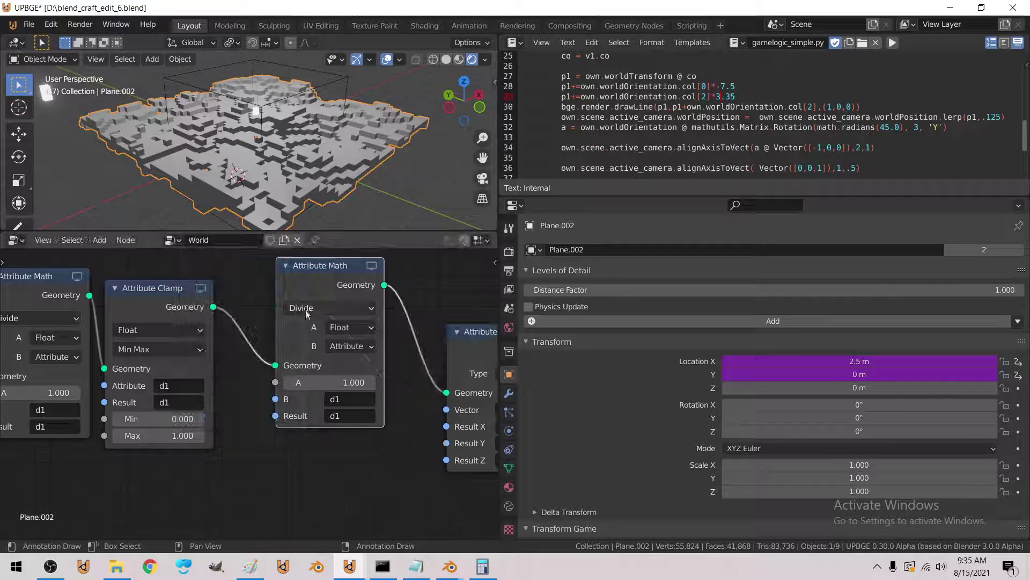
pyautogui.click(304, 309)
pyautogui.click(320, 367)
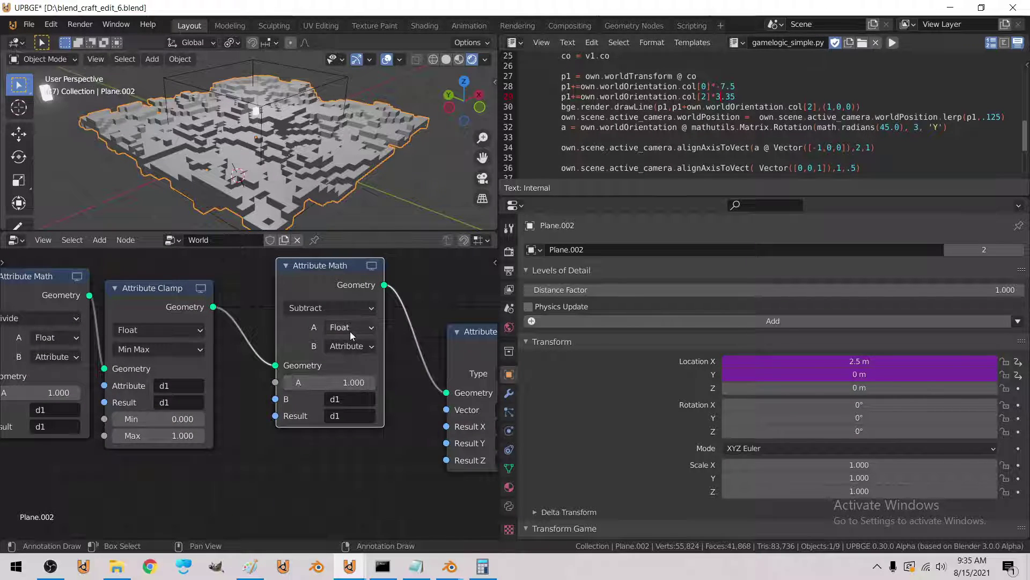
# - Set the Subtract node's input A to the attribute sample, keep B as attribute d1, and set Result to sample
pyautogui.click(337, 327)
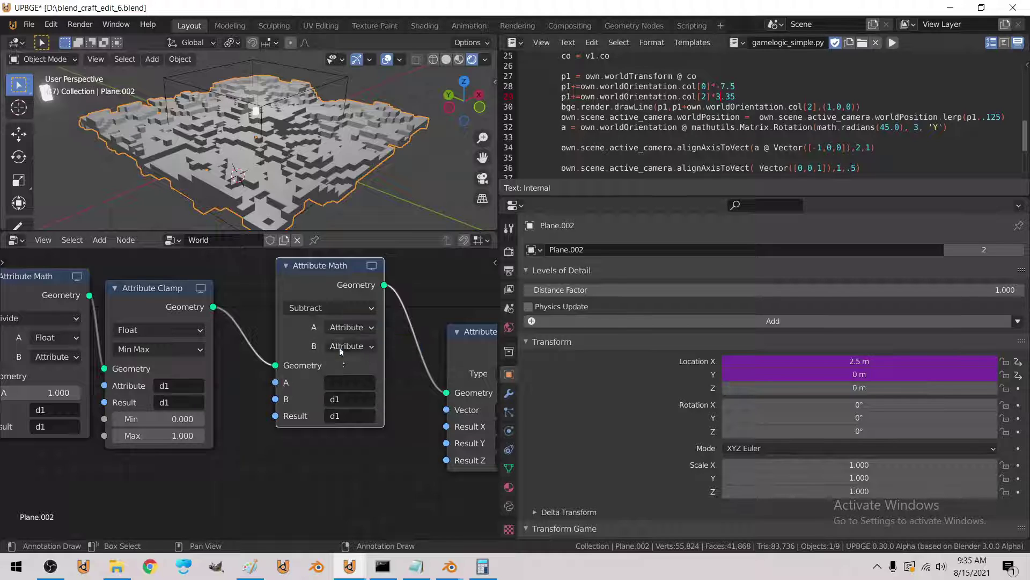
pyautogui.click(346, 346)
pyautogui.click(351, 382)
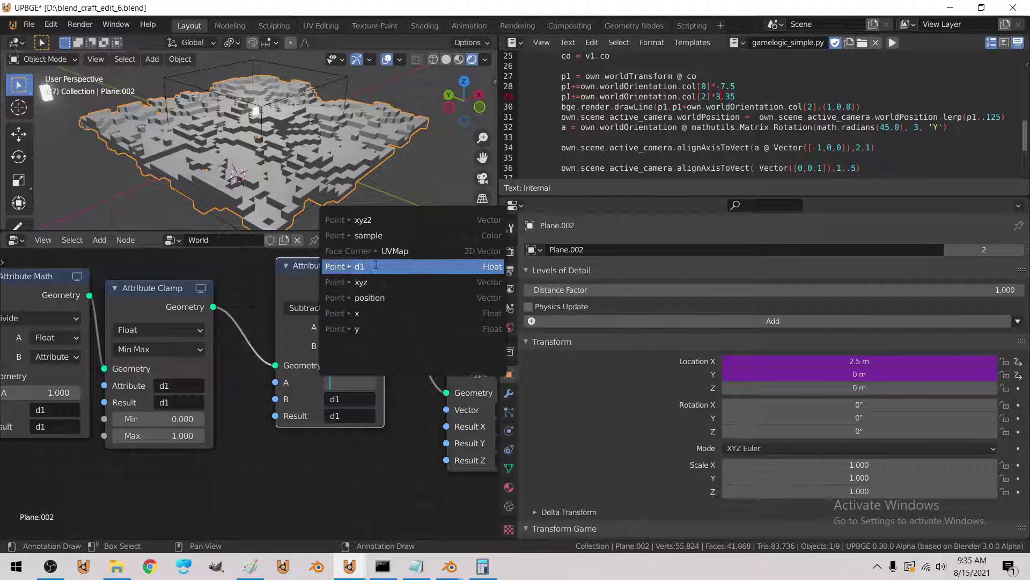
pyautogui.click(361, 235)
pyautogui.click(349, 414)
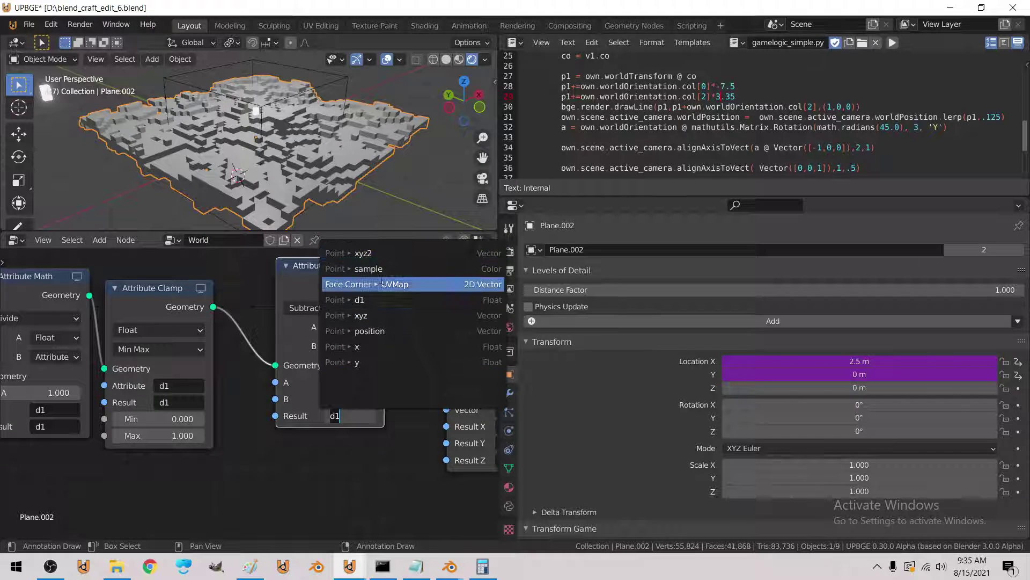
pyautogui.click(357, 266)
# - Switch the Object Info node for Rem to the Relative transform space
pyautogui.moveTo(306, 145); pyautogui.dragTo(247, 157, button='middle')
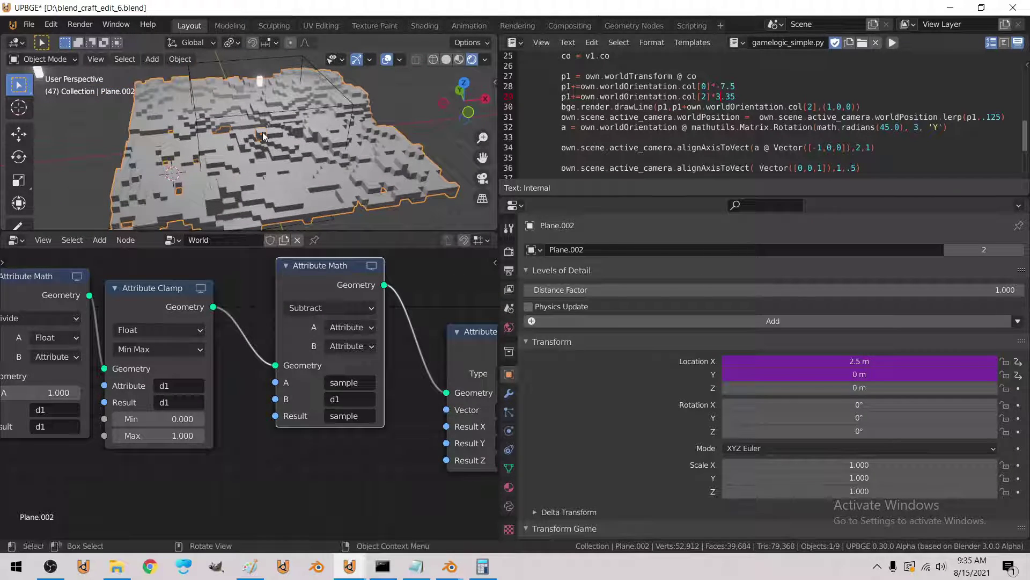
pyautogui.click(262, 134)
pyautogui.click(258, 141)
pyautogui.moveTo(17, 418); pyautogui.dragTo(387, 379, button='middle')
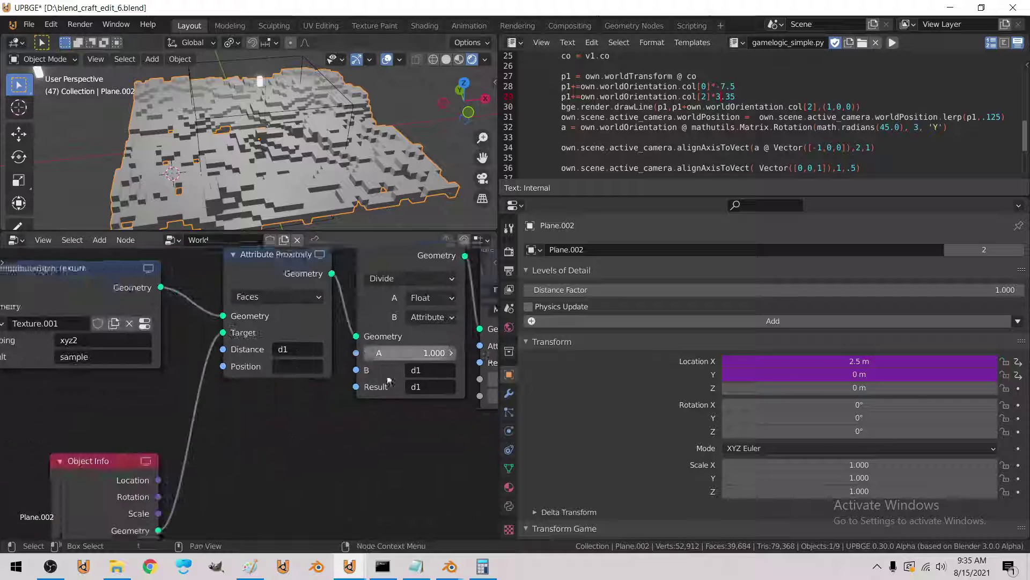
pyautogui.scroll(-1, 166, 461)
pyautogui.moveTo(163, 464); pyautogui.dragTo(316, 416, button='middle')
pyautogui.click(318, 482)
# - Raise the Rem cube along the Z axis to about 17.2 m and reselect the terrain plane
pyautogui.scroll(4, 268, 156)
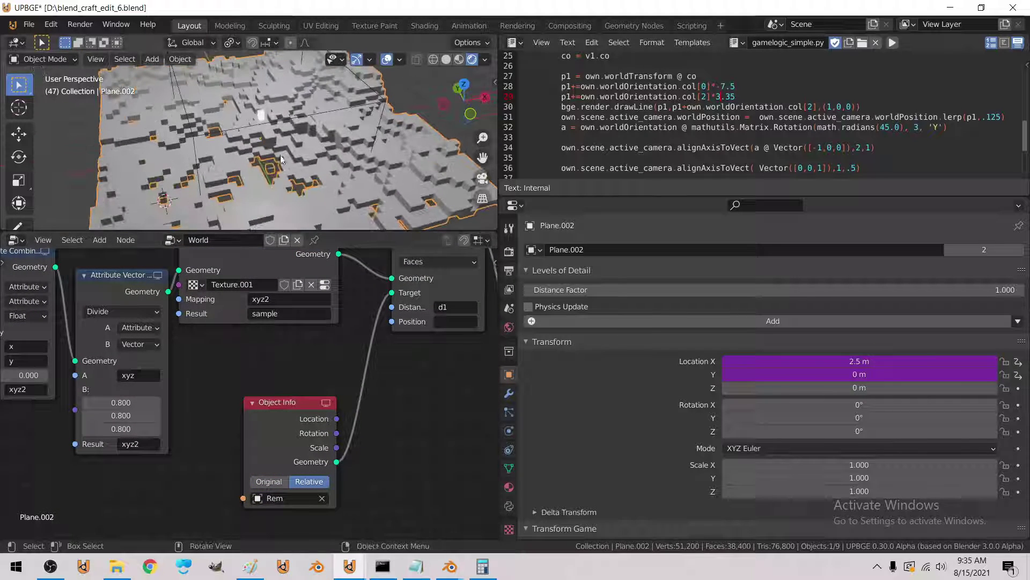
pyautogui.moveTo(268, 155); pyautogui.dragTo(293, 164, button='middle')
pyautogui.click(301, 131)
pyautogui.press('g')
pyautogui.press('z')
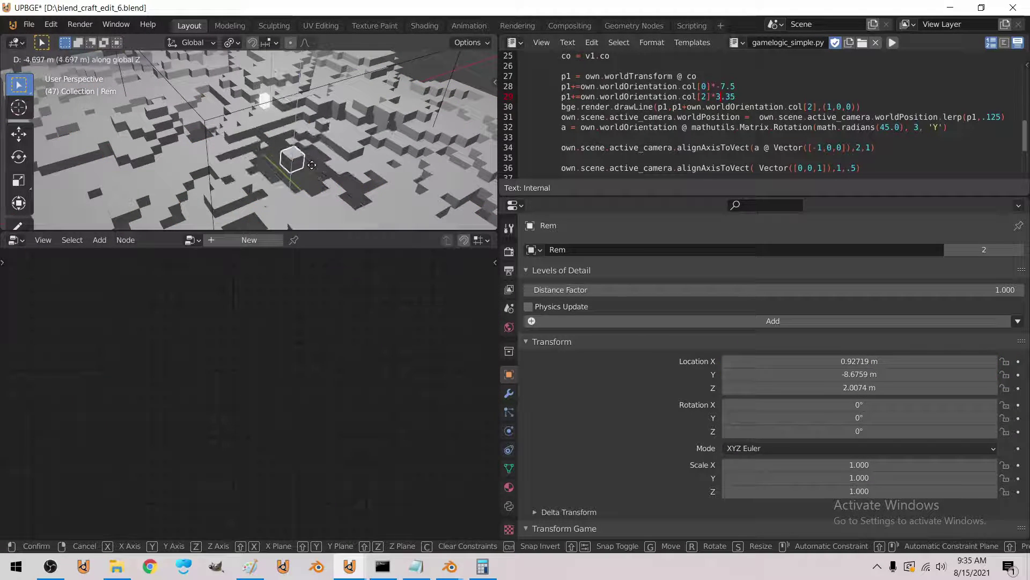
pyautogui.click(349, 217)
pyautogui.moveTo(369, 221); pyautogui.dragTo(314, 195, button='middle')
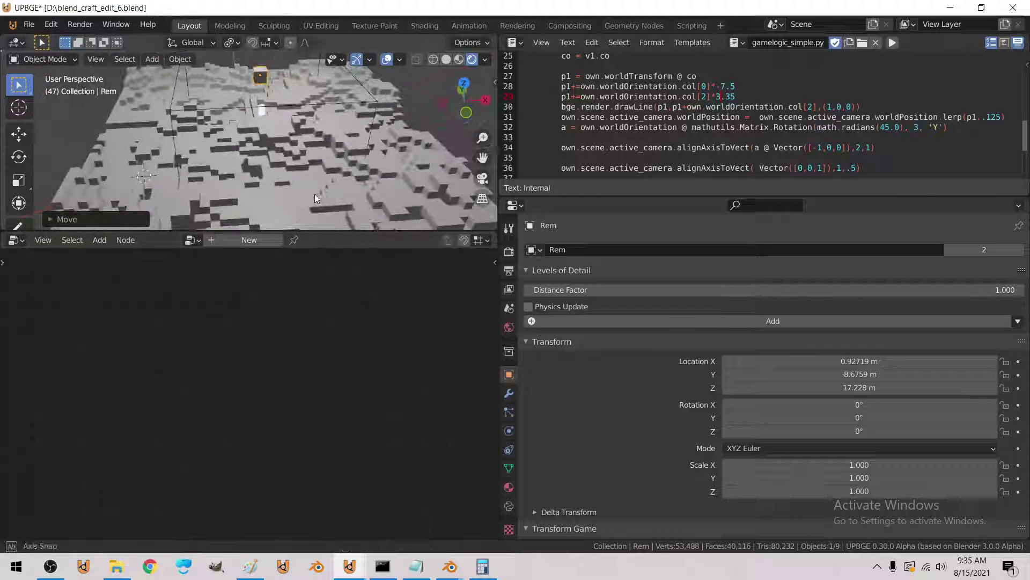
pyautogui.click(297, 186)
# - Examine the World node chain from the first vector math and rounding nodes through to Attribute Proximity
pyautogui.scroll(-2, 279, 443)
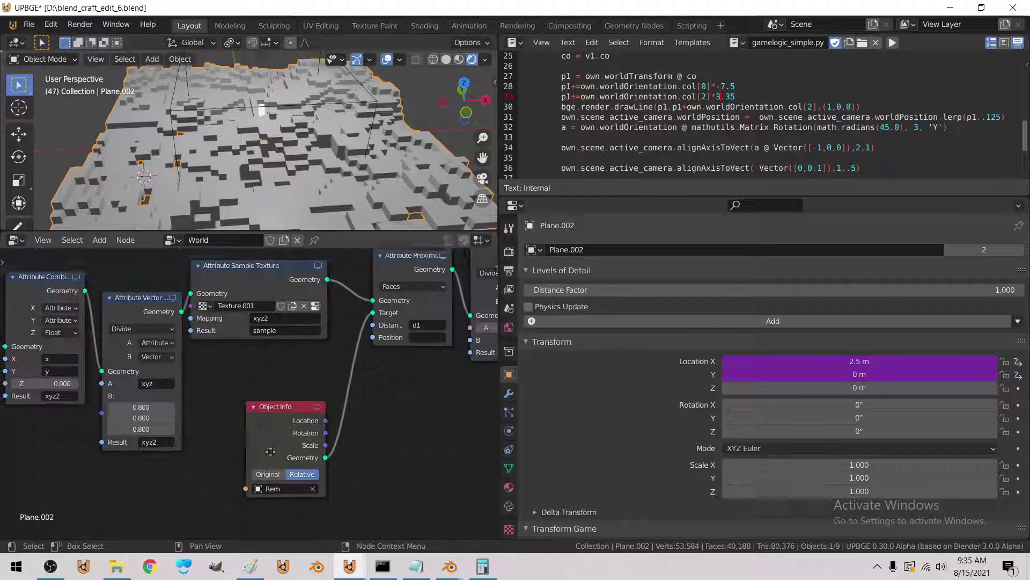
pyautogui.moveTo(276, 403); pyautogui.dragTo(474, 463, button='middle')
pyautogui.moveTo(205, 433); pyautogui.dragTo(328, 442, button='middle')
pyautogui.scroll(2, 328, 443)
pyautogui.scroll(-6, 328, 443)
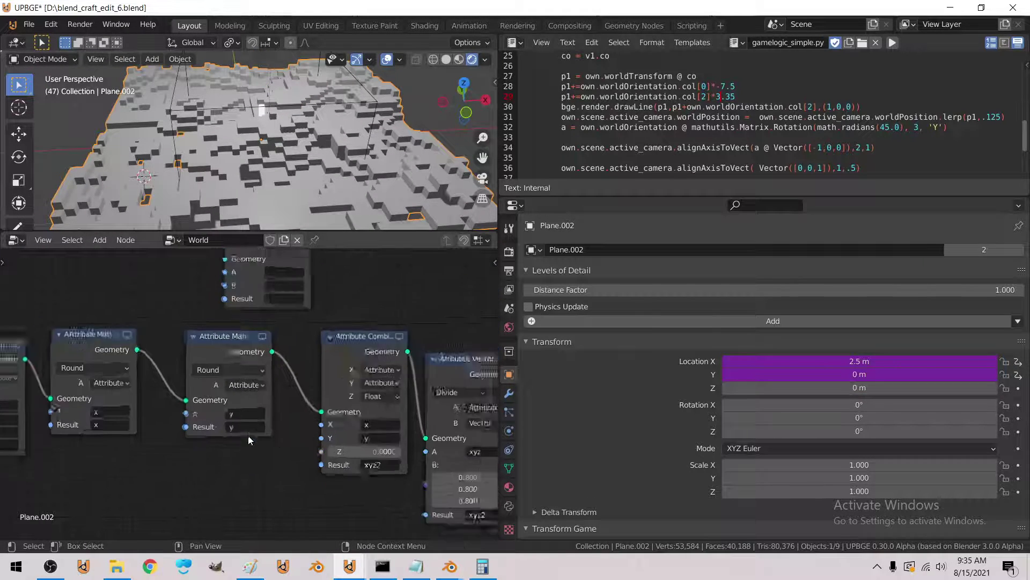
pyautogui.scroll(2, 215, 419)
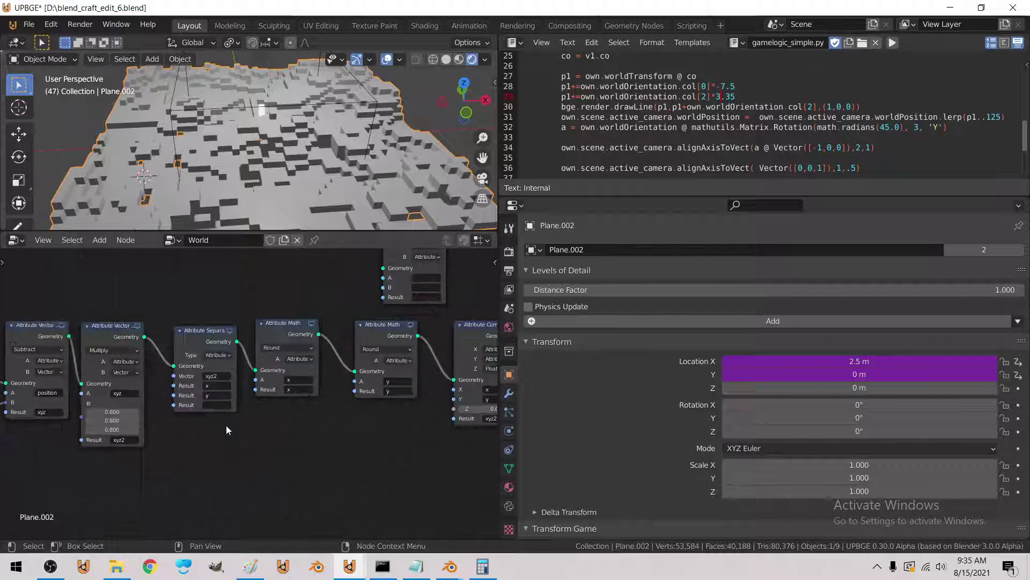
pyautogui.moveTo(216, 432); pyautogui.dragTo(70, 429, button='middle')
pyautogui.scroll(-1, 309, 443)
pyautogui.moveTo(410, 467); pyautogui.dragTo(236, 456, button='middle')
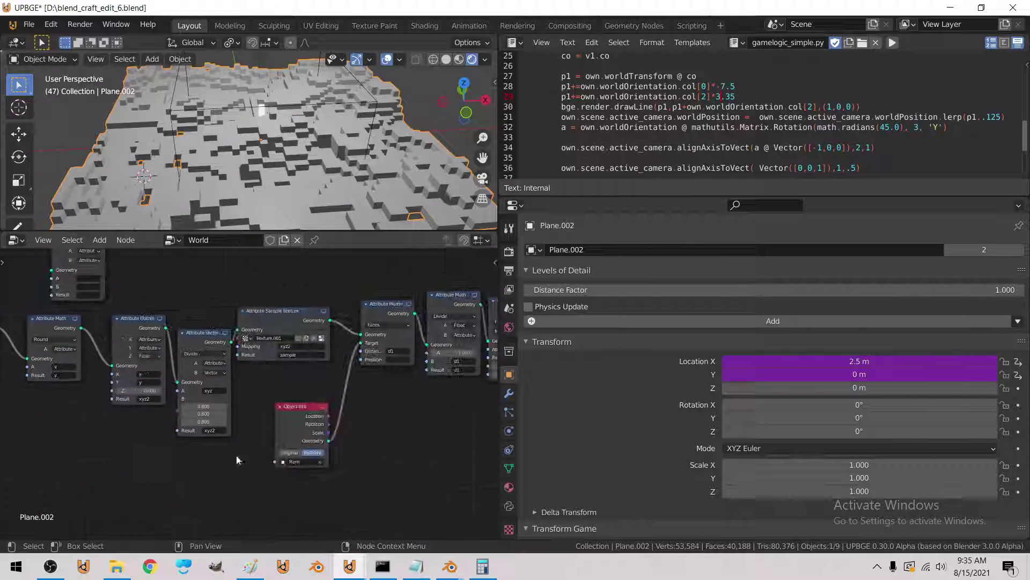
pyautogui.scroll(2, 271, 463)
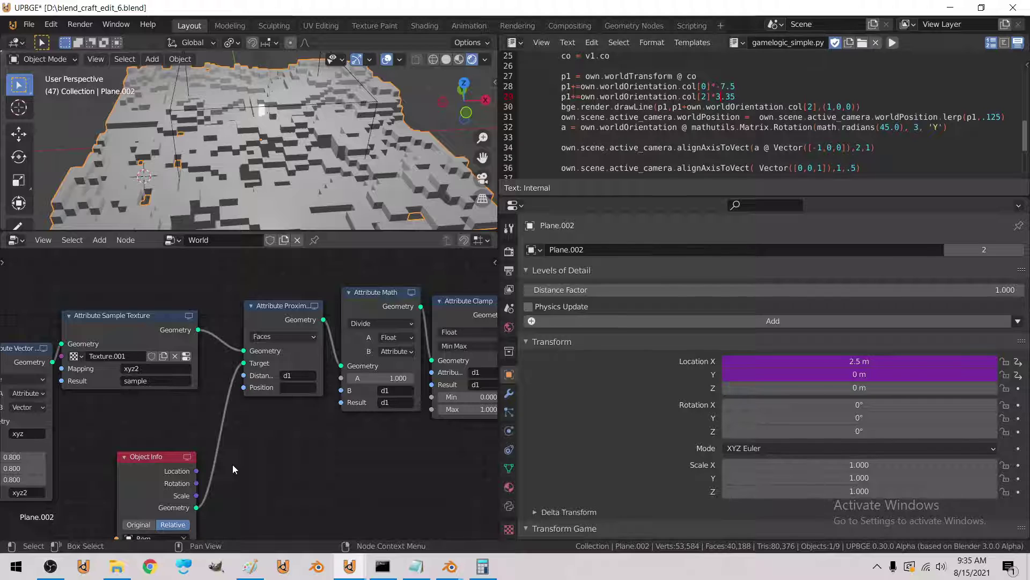
# - Set the Attribute Proximity node's target geometry to Edges
pyautogui.click(285, 336)
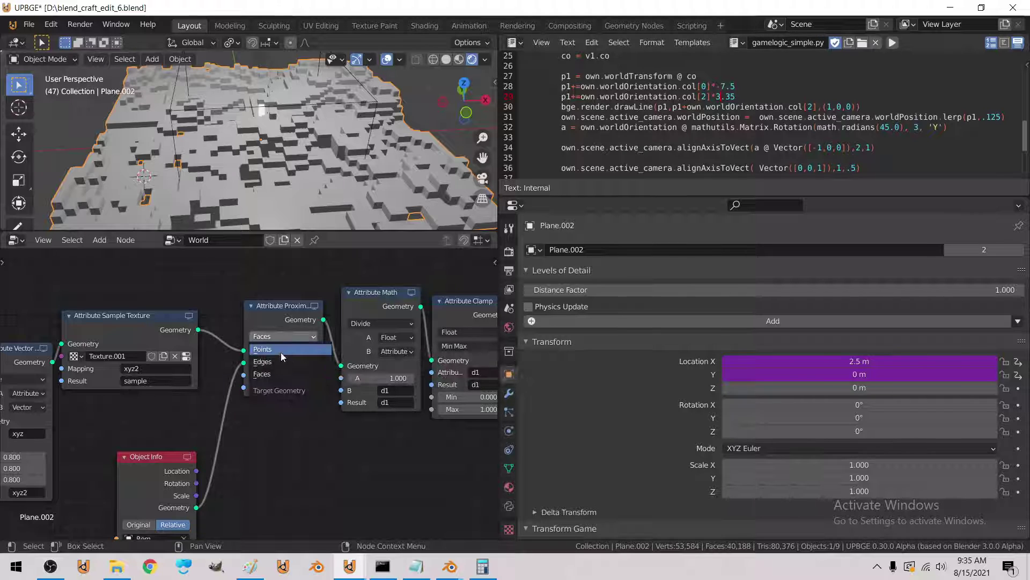
pyautogui.click(279, 363)
pyautogui.hscroll(4, 230, 429)
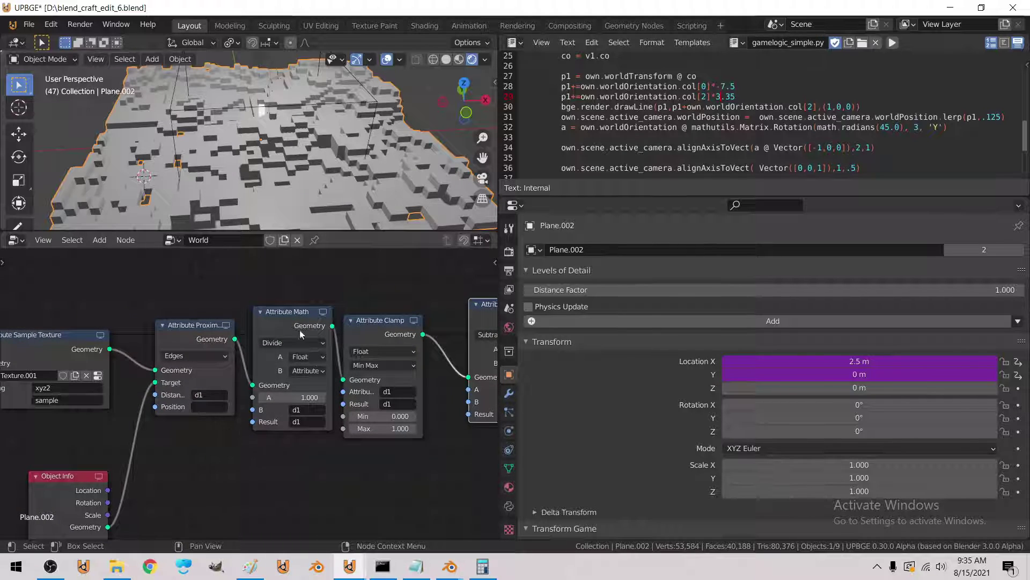
# - Make room after Attribute Proximity and insert a duplicate of the Divide node there, set to Multiply
pyautogui.moveTo(373, 335); pyautogui.dragTo(407, 326)
pyautogui.moveTo(264, 326); pyautogui.dragTo(312, 326)
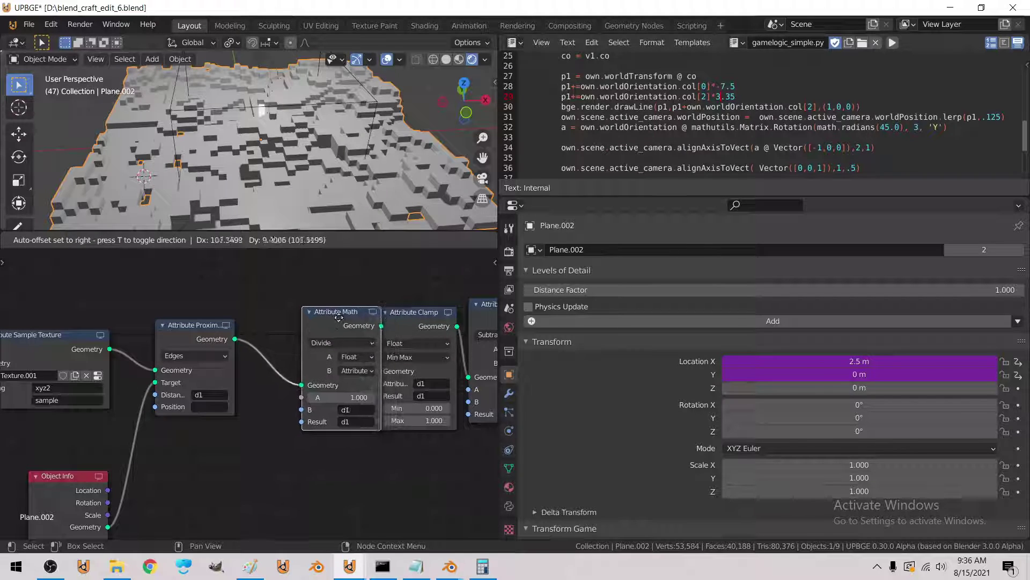
pyautogui.hotkey('shift', 'd')
pyautogui.click(254, 329)
pyautogui.click(321, 345)
pyautogui.click(311, 402)
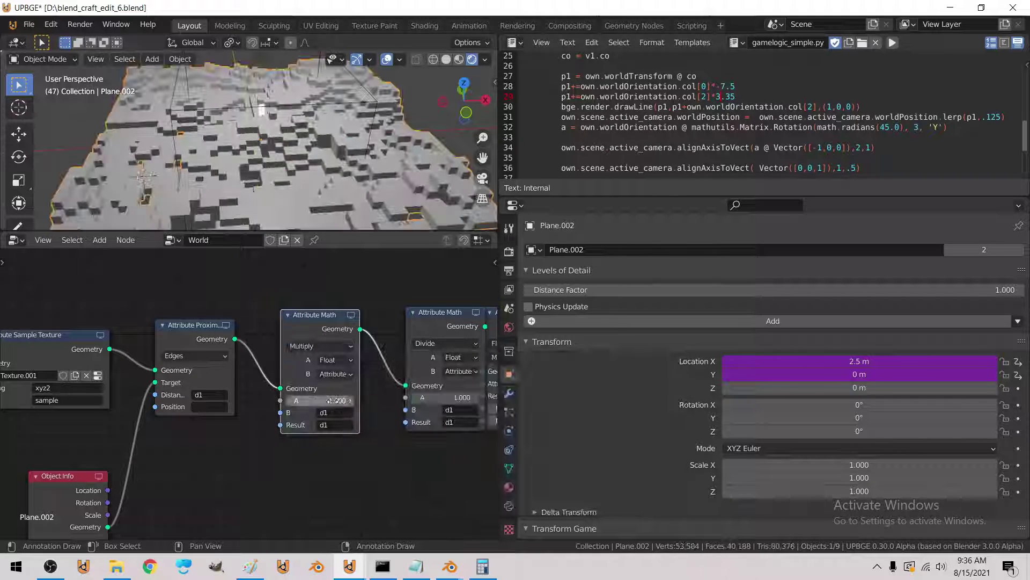
# - Change the Multiply node's input A to an Attribute and set it to d1
pyautogui.click(331, 358)
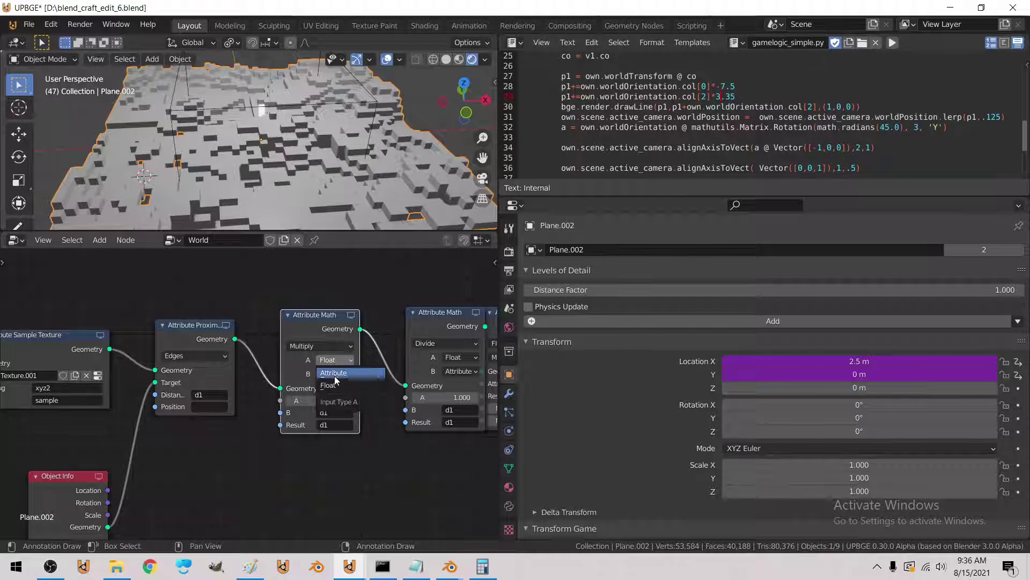
pyautogui.click(335, 375)
pyautogui.click(329, 401)
pyautogui.write('d1')
pyautogui.press('Return')
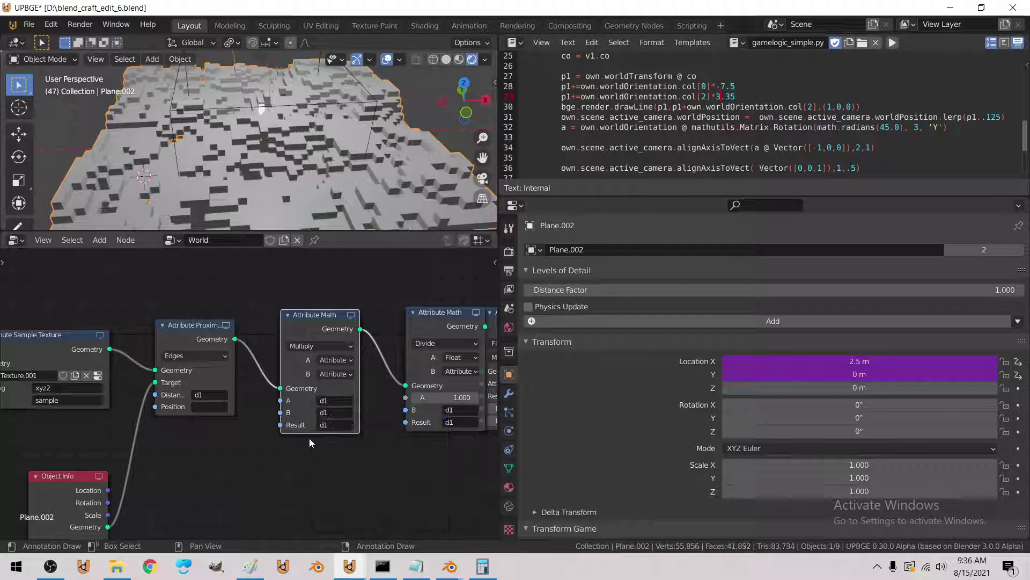
# - Lower the Rem cube along Z into the terrain, raise it again to test the deformation, and reselect the terrain
pyautogui.scroll(-3, 272, 162)
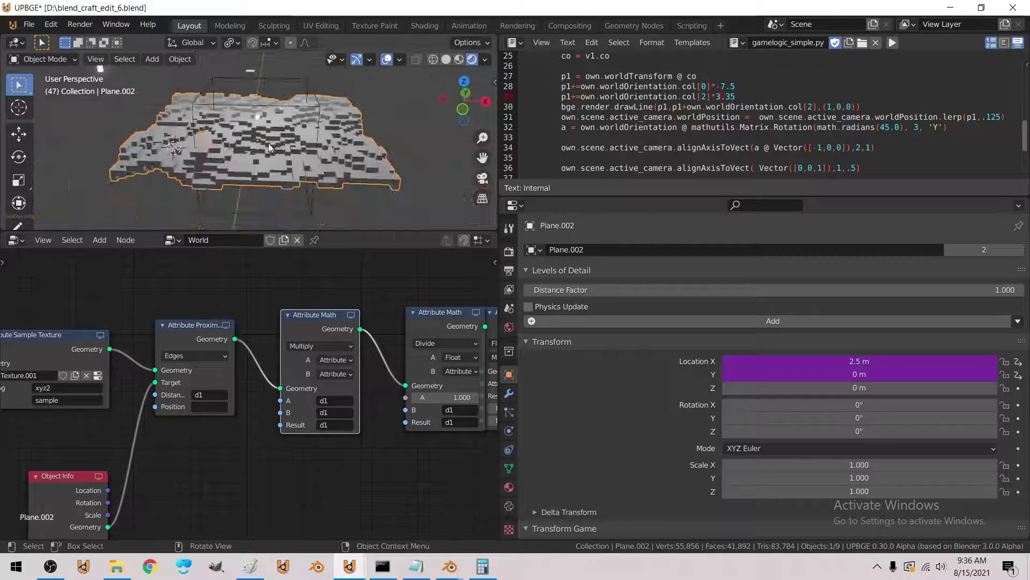
pyautogui.click(250, 75)
pyautogui.press('g')
pyautogui.press('z')
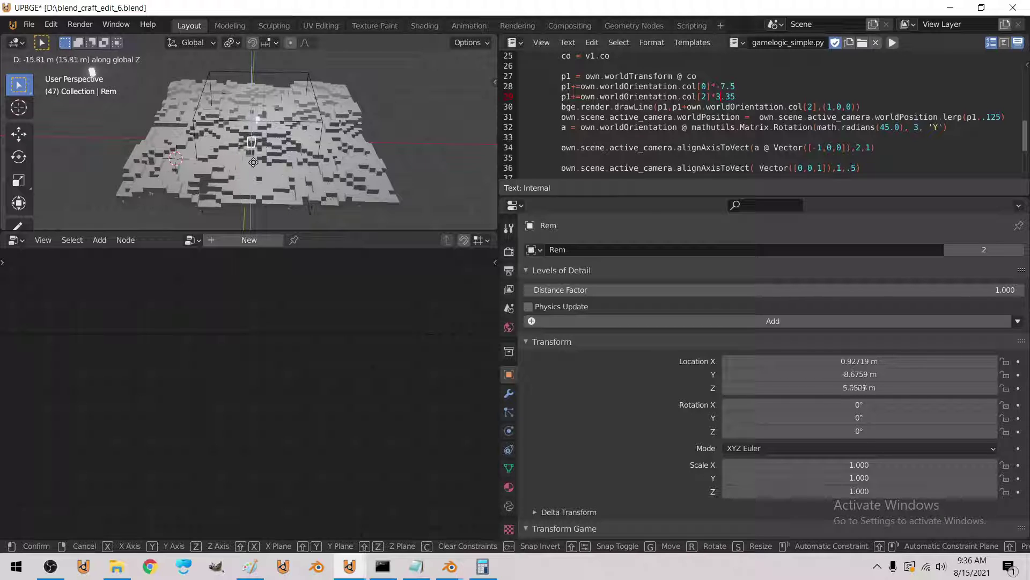
pyautogui.click(255, 166)
pyautogui.scroll(6, 255, 164)
pyautogui.press('g')
pyautogui.press('z')
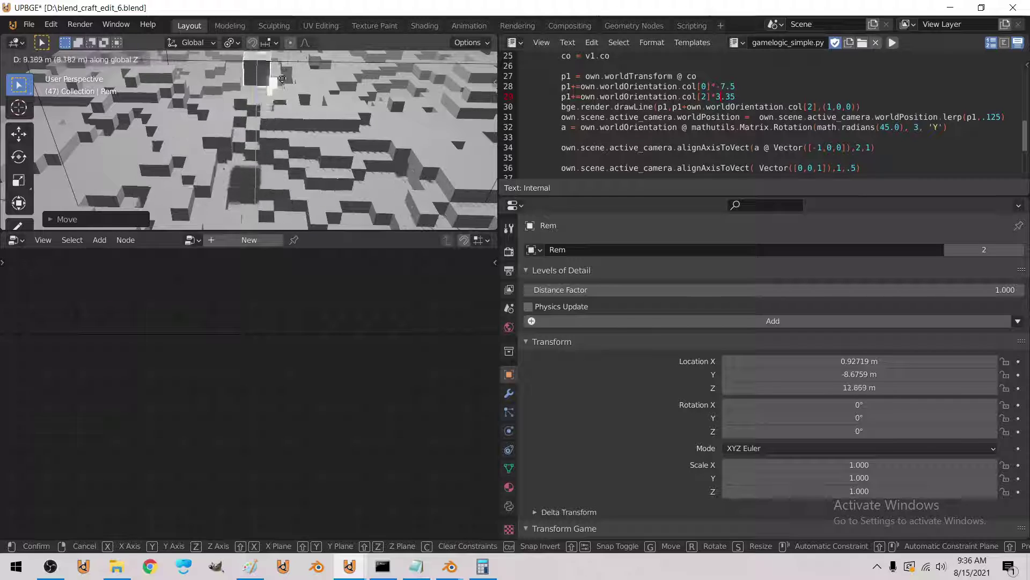
pyautogui.click(278, 112)
pyautogui.click(261, 172)
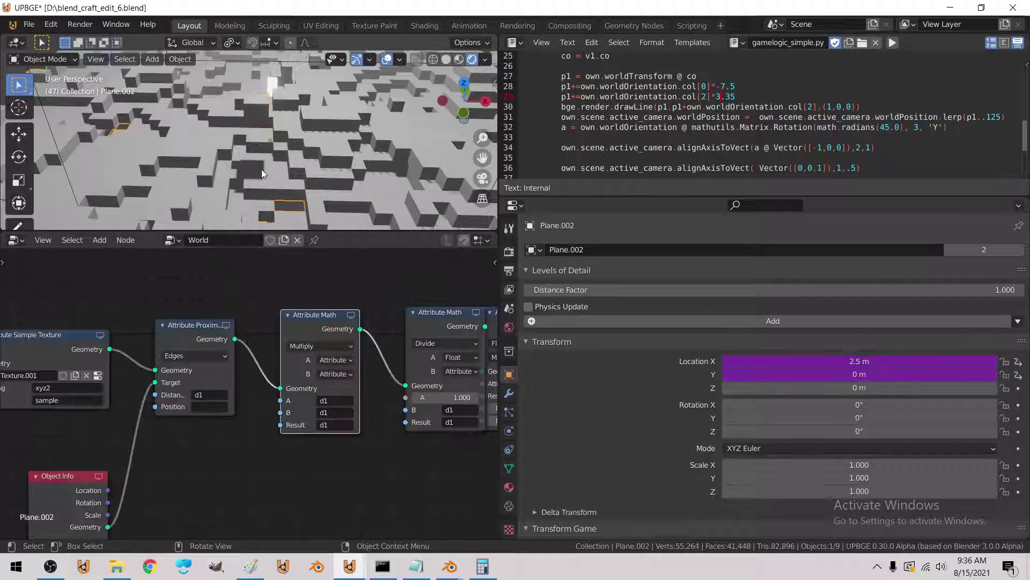
# - Set the Divide node's A value to 0.1
pyautogui.moveTo(107, 435); pyautogui.dragTo(230, 428, button='middle')
pyautogui.scroll(-1, 230, 427)
pyautogui.moveTo(457, 432); pyautogui.dragTo(252, 424, button='middle')
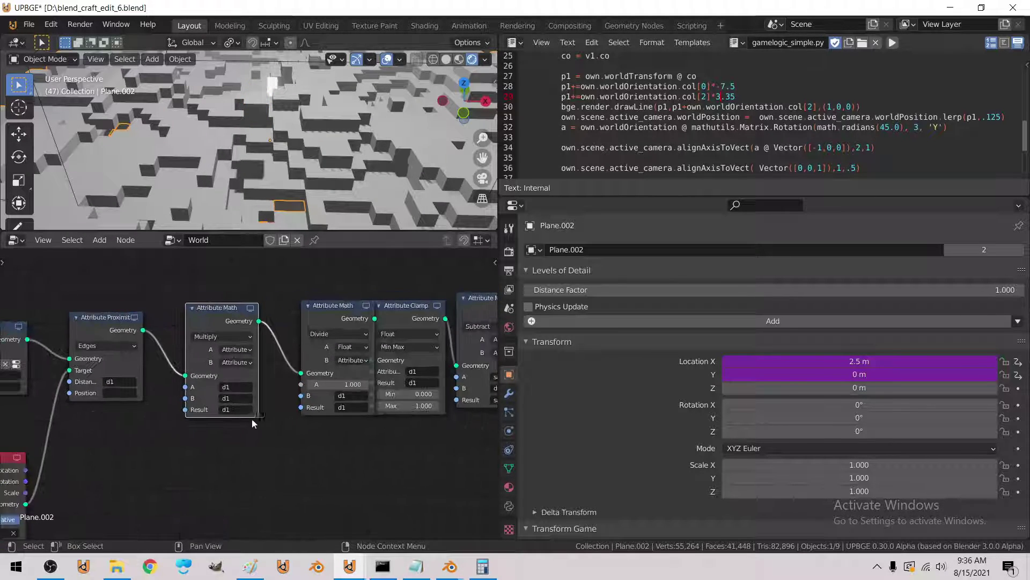
pyautogui.press('Return')
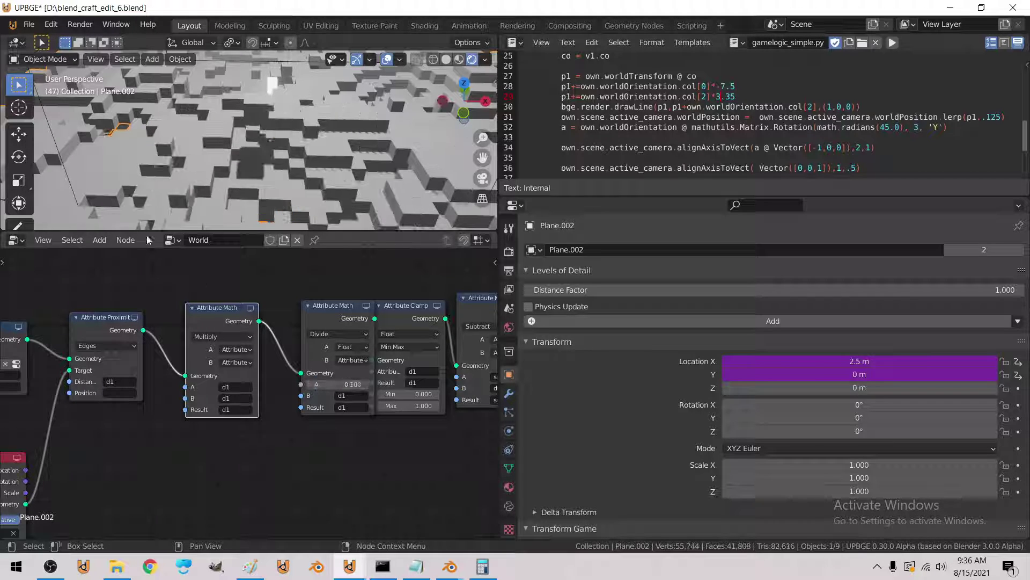
# - Move the Rem cube repeatedly down and up along Z, leave it high above the terrain, and reselect the terrain
pyautogui.click(271, 110)
pyautogui.press('g')
pyautogui.press('z')
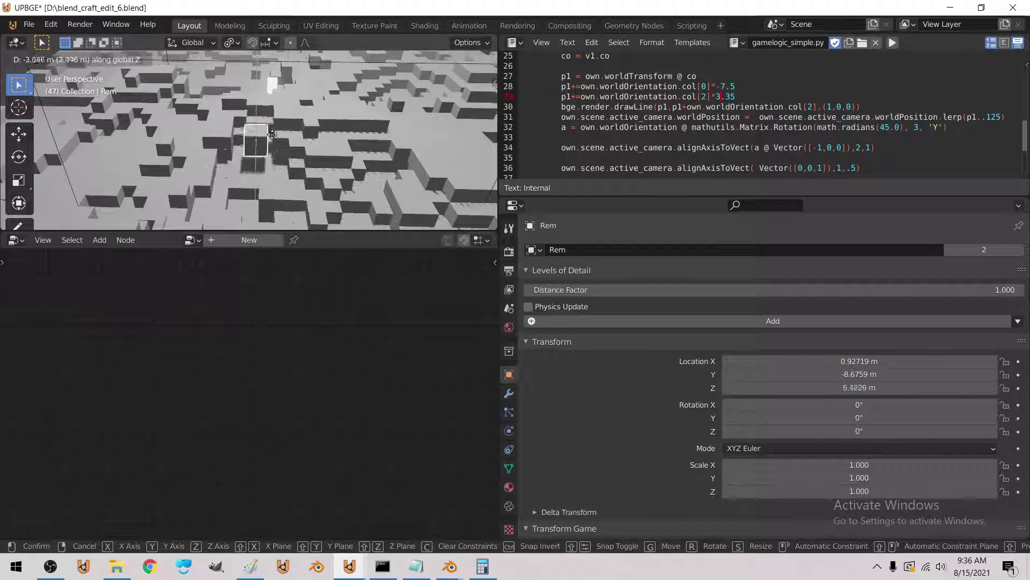
pyautogui.scroll(-5, 273, 221)
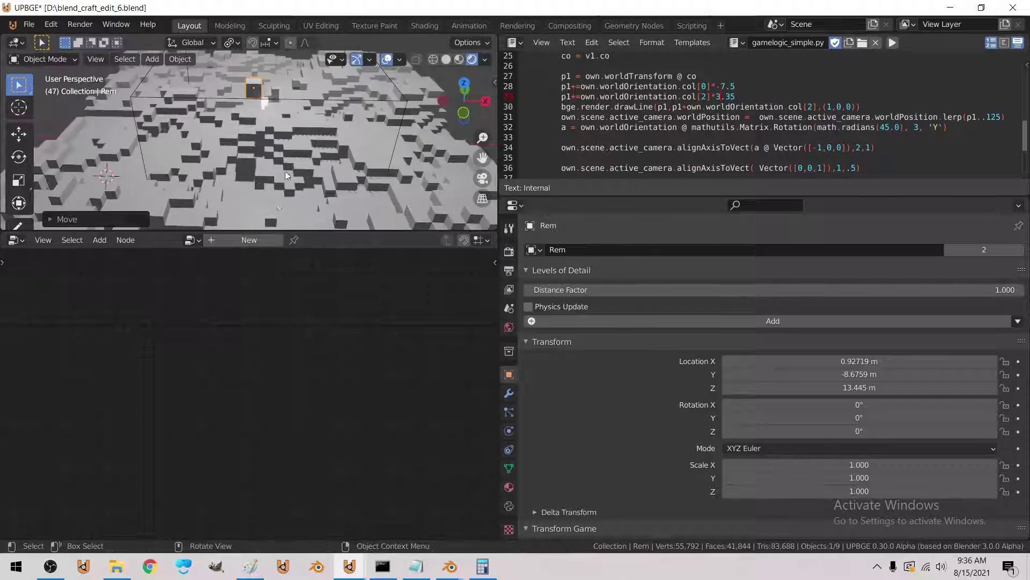
pyautogui.click(289, 135)
pyautogui.press('z')
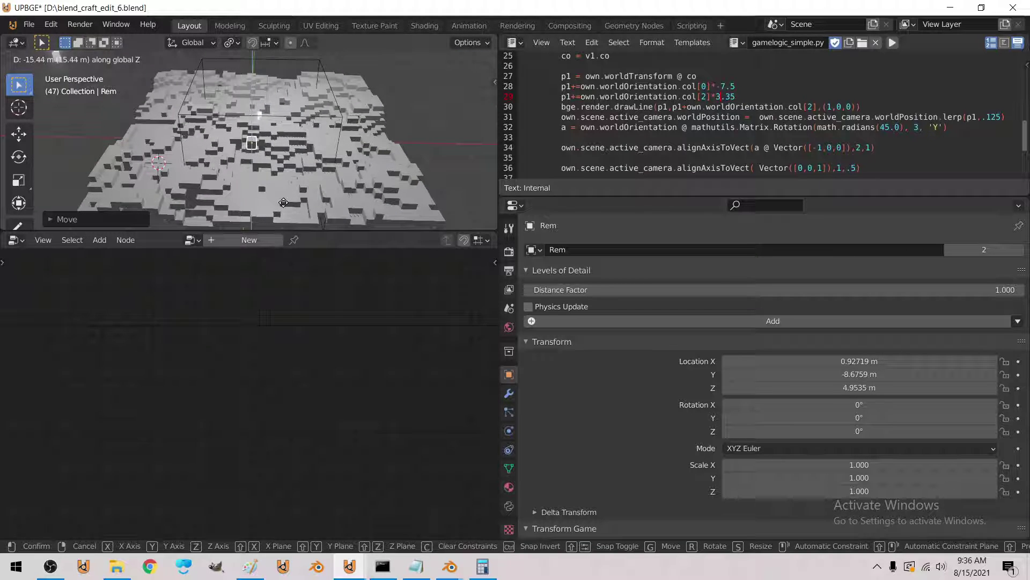
pyautogui.click(285, 141)
pyautogui.click(259, 166)
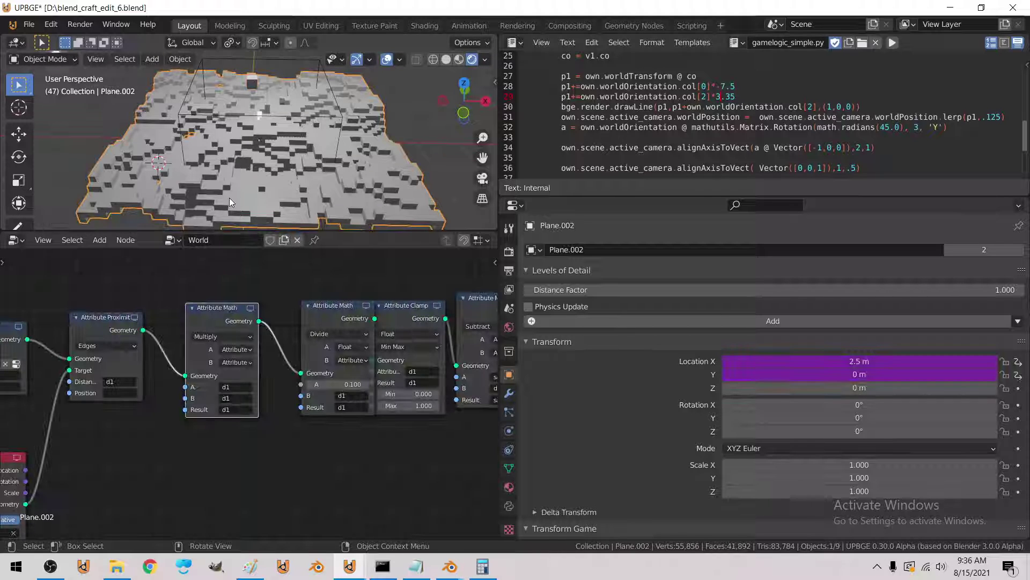
# - Try the Original transform space on the Object Info node and return it to Relative
pyautogui.moveTo(189, 462); pyautogui.dragTo(300, 421, button='middle')
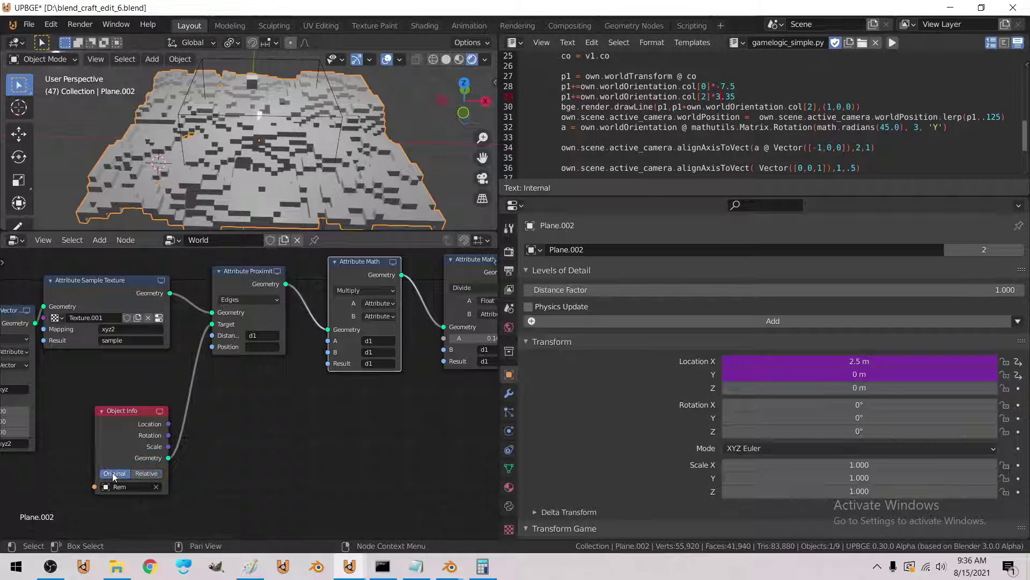
pyautogui.moveTo(278, 460); pyautogui.dragTo(243, 462, button='middle')
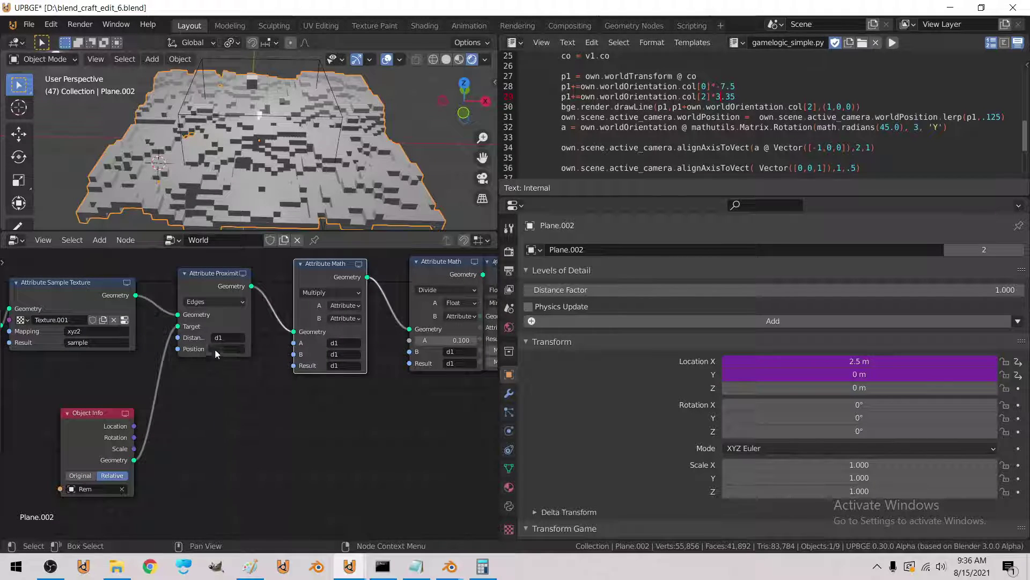
pyautogui.moveTo(266, 389); pyautogui.dragTo(163, 393, button='middle')
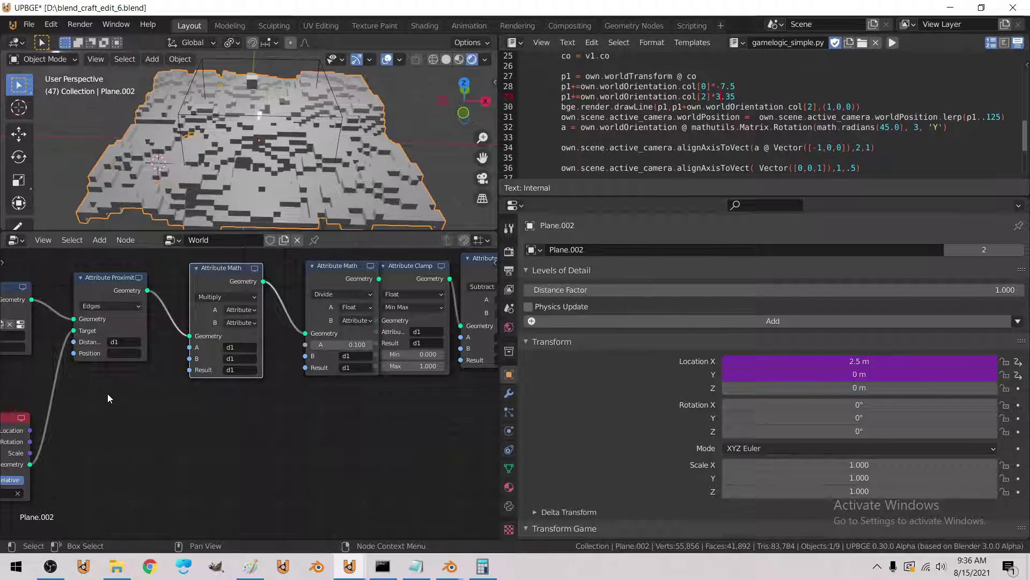
# - Shift the Rem cube along Z to a slightly lower height above the terrain and reselect the terrain plane
pyautogui.click(252, 81)
pyautogui.press('g')
pyautogui.press('z')
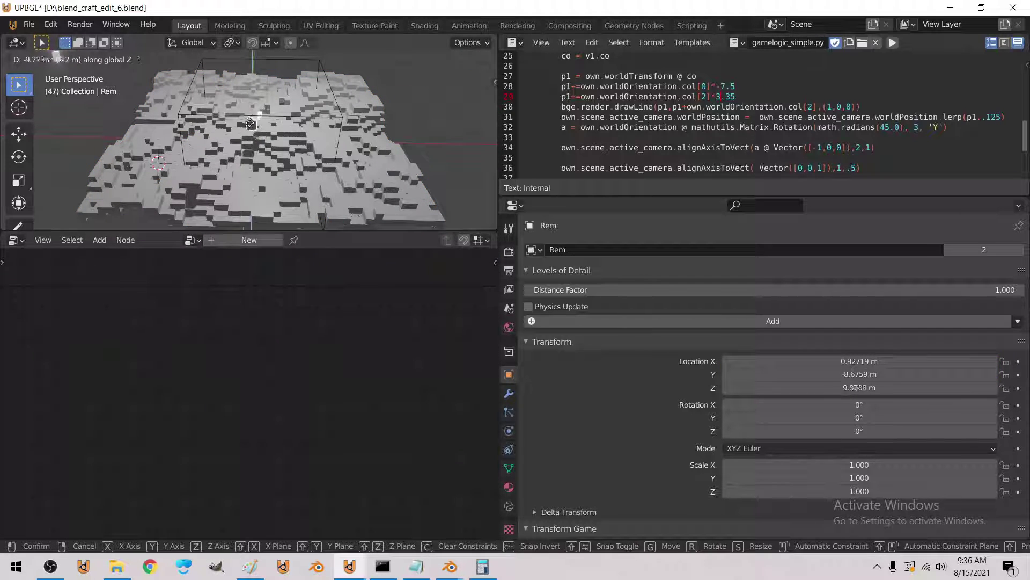
pyautogui.click(250, 90)
pyautogui.click(261, 188)
# - Move the Divide node away from Attribute Clamp, closer to the Multiply node
pyautogui.moveTo(273, 362); pyautogui.dragTo(210, 382, button='middle')
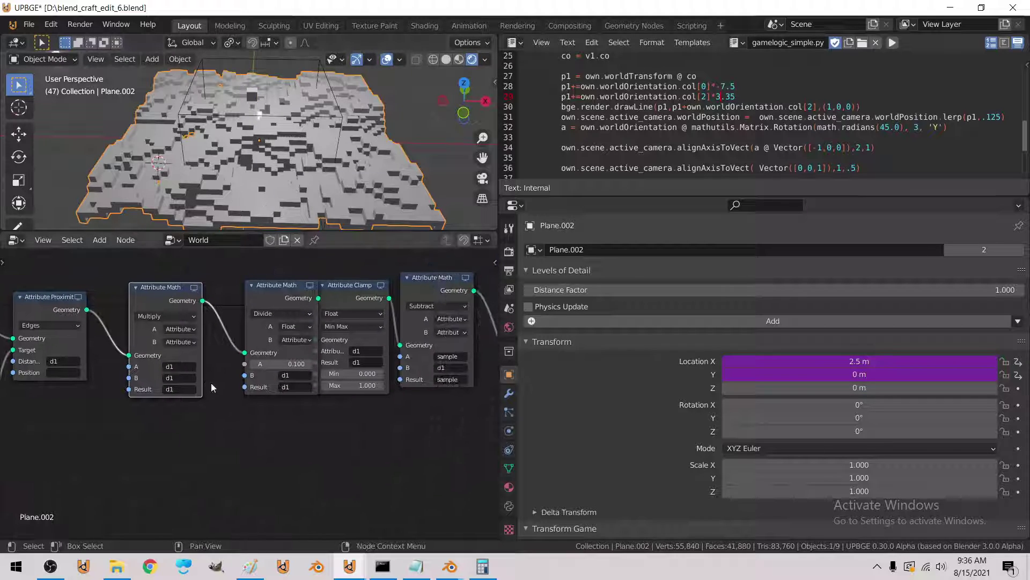
pyautogui.scroll(2, 211, 378)
pyautogui.moveTo(277, 276); pyautogui.dragTo(237, 277)
pyautogui.moveTo(400, 303); pyautogui.dragTo(167, 344, button='middle')
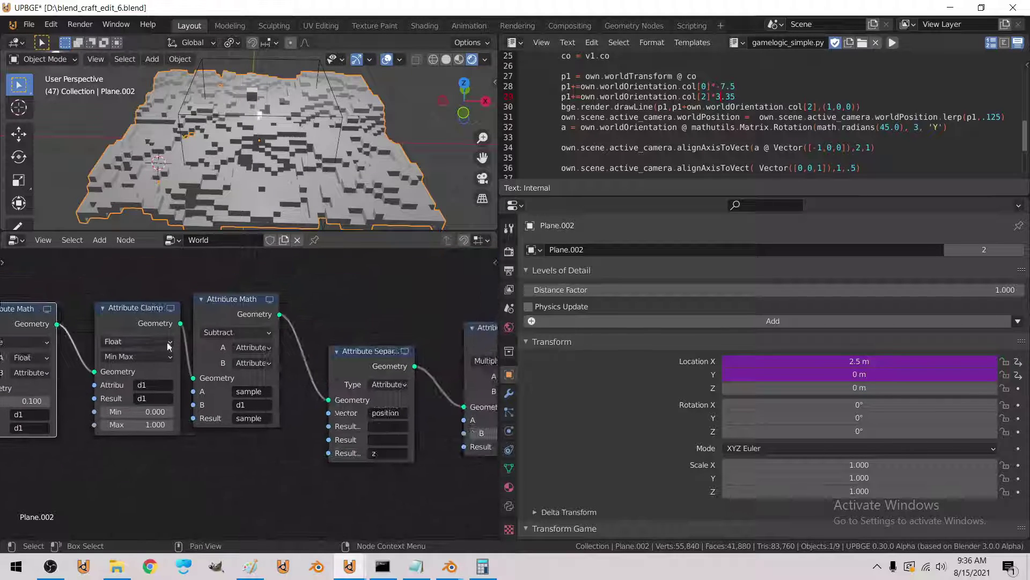
# - Move the Attribute Clamp and Subtract nodes apart to open a gap between them in the World node tree
pyautogui.click(226, 304)
pyautogui.moveTo(226, 303); pyautogui.dragTo(253, 300)
pyautogui.moveTo(147, 311); pyautogui.dragTo(123, 309)
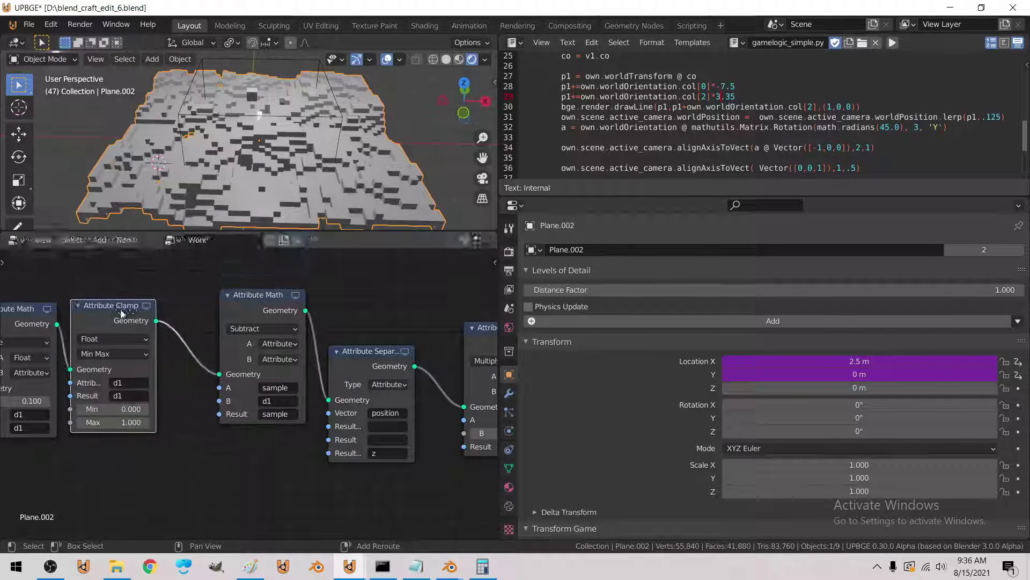
pyautogui.hotkey('shift', 'd')
pyautogui.click(219, 310)
pyautogui.click(224, 339)
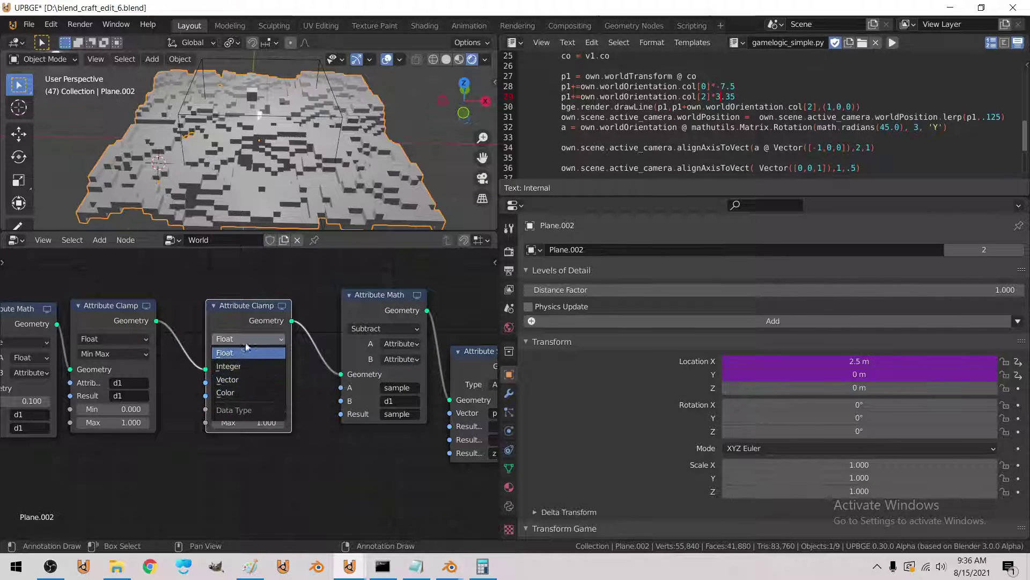
pyautogui.click(243, 348)
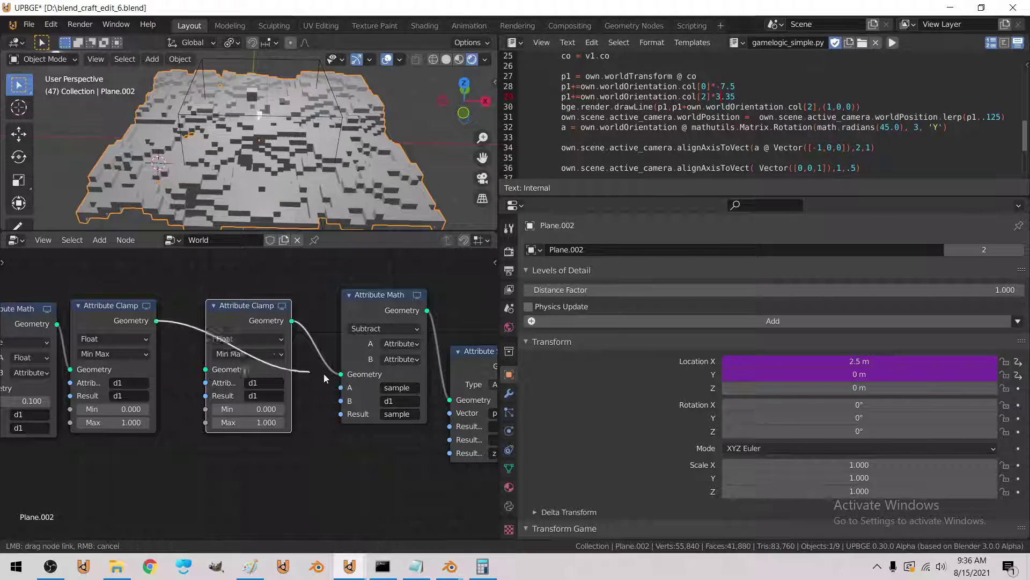
pyautogui.hotkey('ctrl', 'x')
# - Duplicate the Subtract node, insert the copy between Attribute Clamp and Subtract, and set its operation to Multiply
pyautogui.hotkey('shift', 'd')
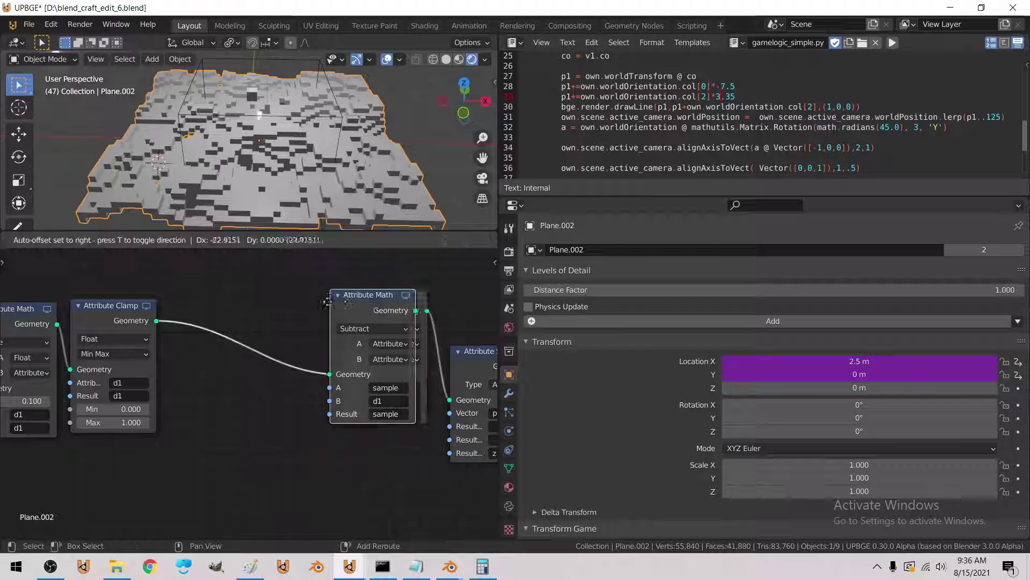
pyautogui.click(250, 304)
pyautogui.click(247, 328)
pyautogui.click(246, 387)
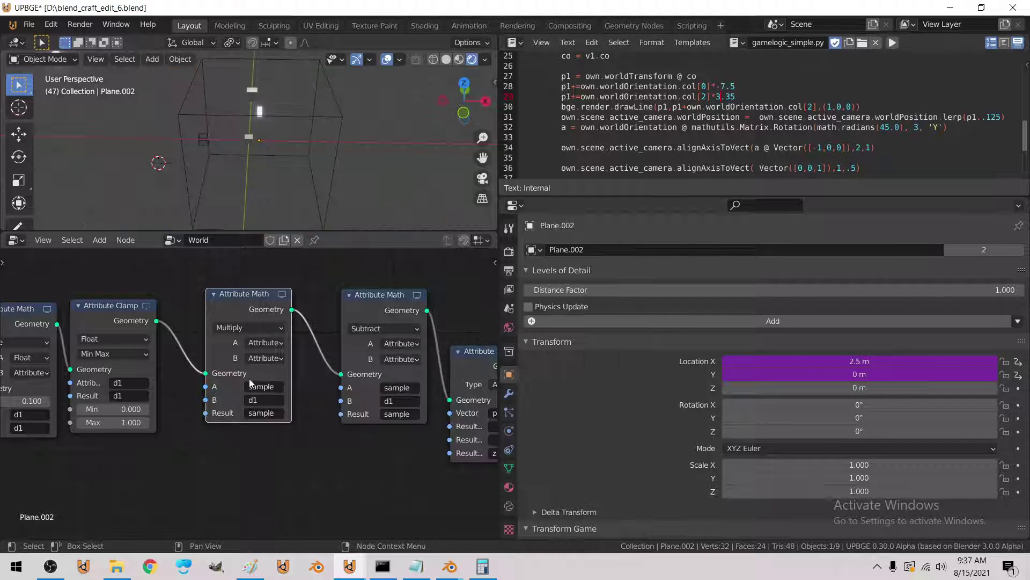
# - Set the new Multiply node's input A type to Float and its result attribute to d1
pyautogui.click(263, 387)
pyautogui.write('d')
pyautogui.press('Return')
pyautogui.click(265, 342)
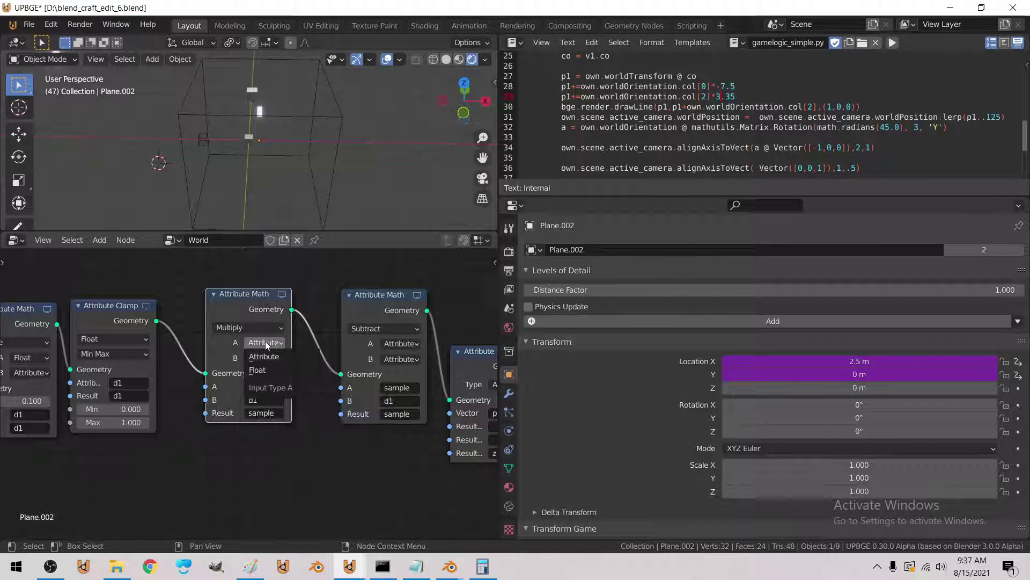
pyautogui.click(267, 370)
pyautogui.click(267, 415)
pyautogui.write('d1')
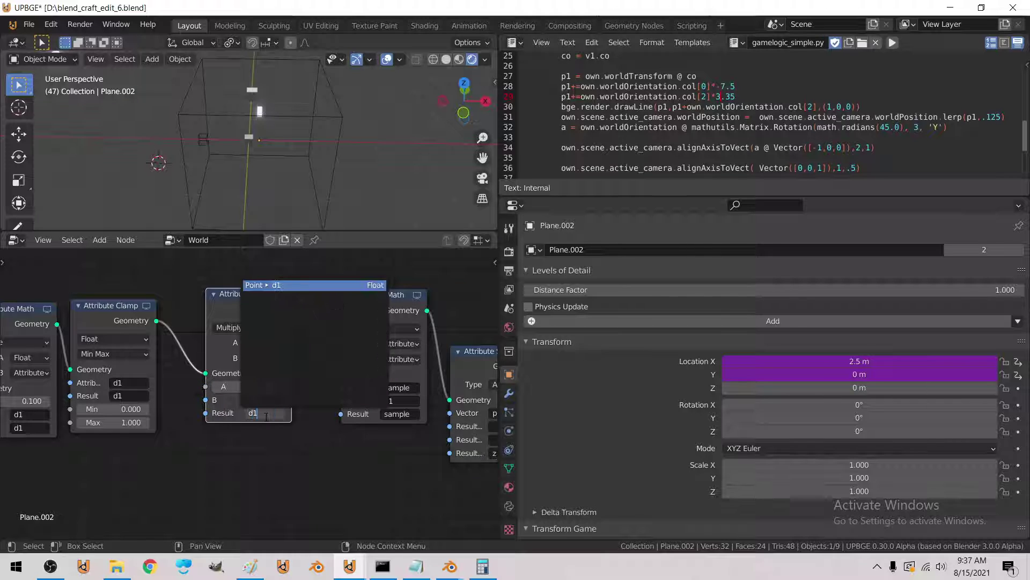
pyautogui.press('Return')
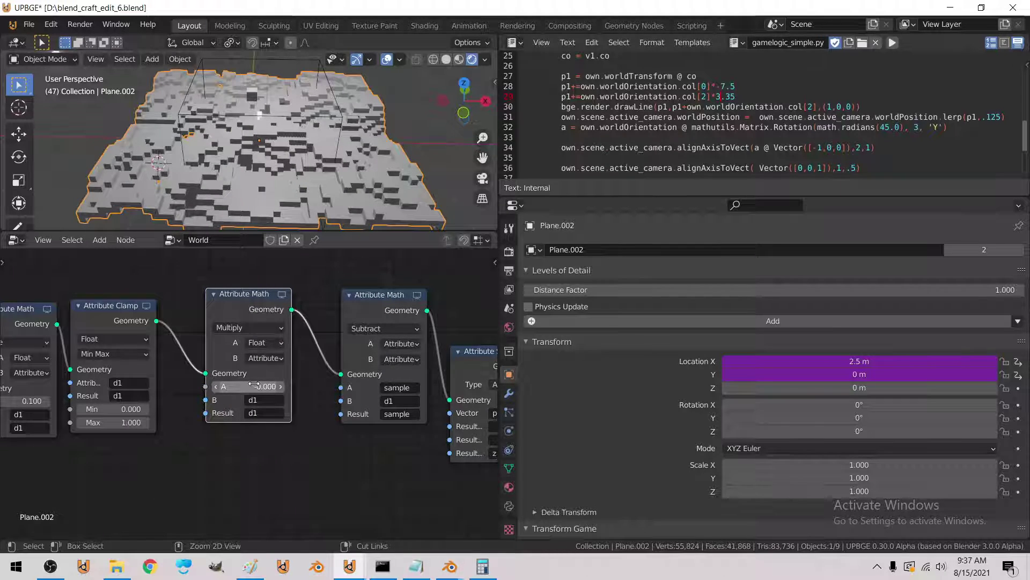
# - Lower the Rem cube along Z into the terrain, to a Z location of about 5.88 m
pyautogui.click(256, 92)
pyautogui.press('g')
pyautogui.press('z')
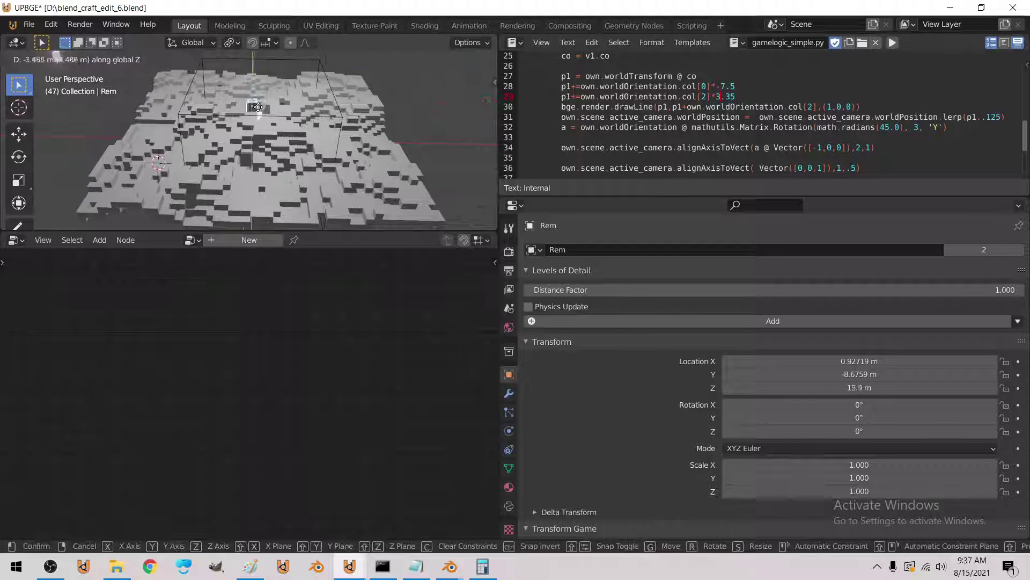
pyautogui.click(258, 142)
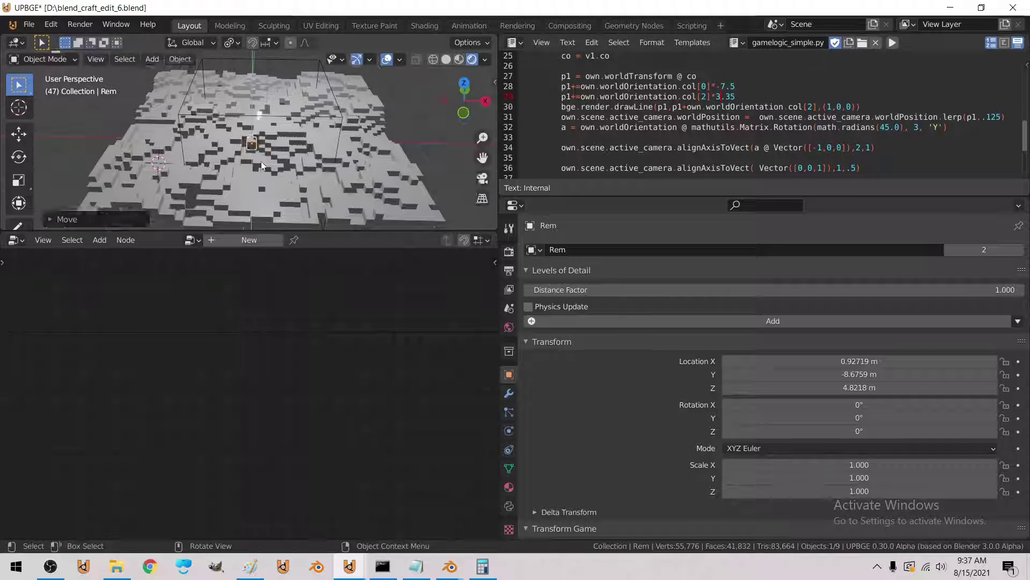
pyautogui.scroll(6, 261, 160)
pyautogui.press('g')
pyautogui.press('z')
pyautogui.click(273, 151)
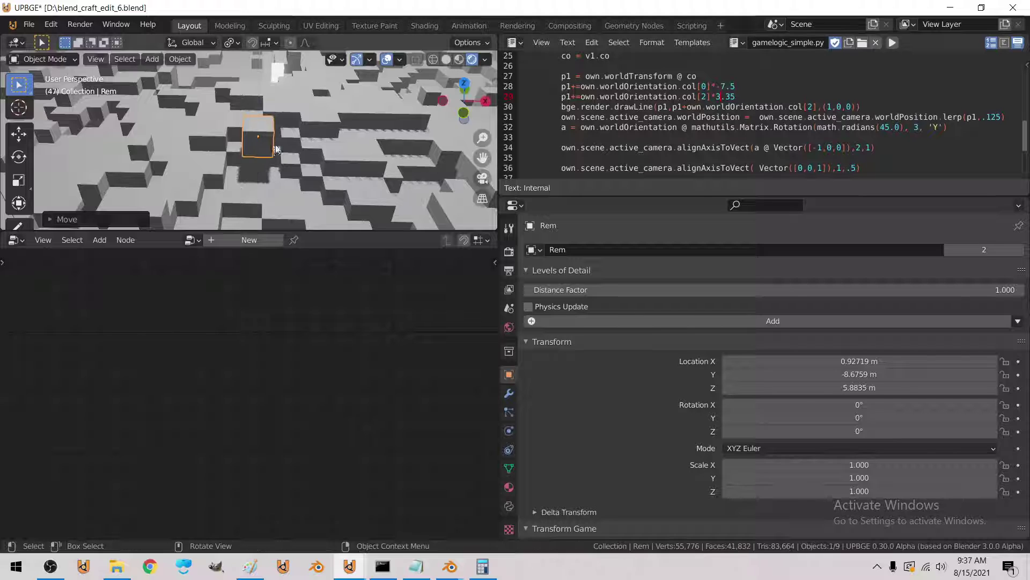
# - Move the Rem cube along Y to about -4.89 m, then reselect the terrain and set the Multiply node's A to 0.2
pyautogui.moveTo(272, 152); pyautogui.dragTo(186, 172, button='middle')
pyautogui.press('g')
pyautogui.press('y')
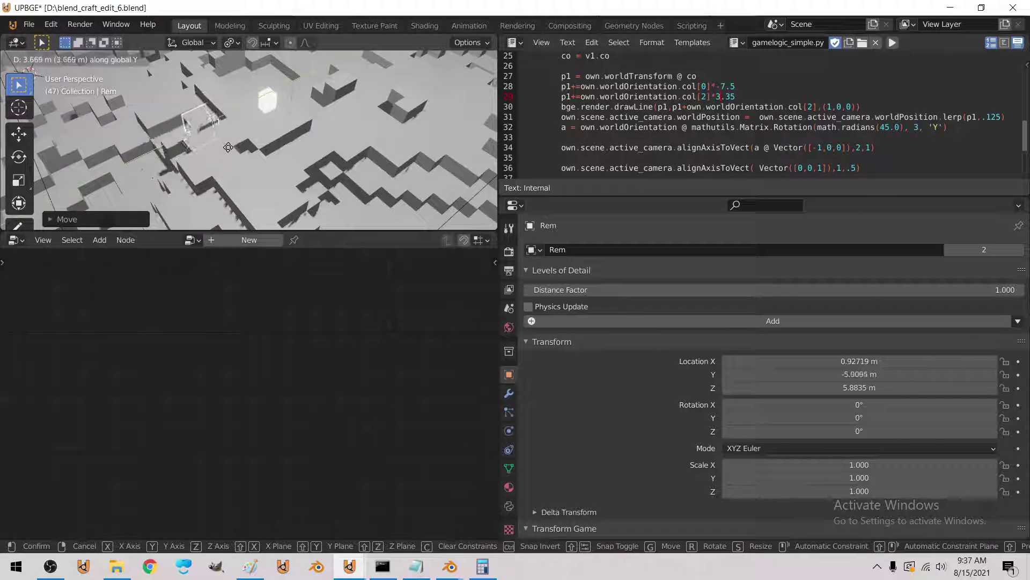
pyautogui.click(207, 144)
pyautogui.click(210, 120)
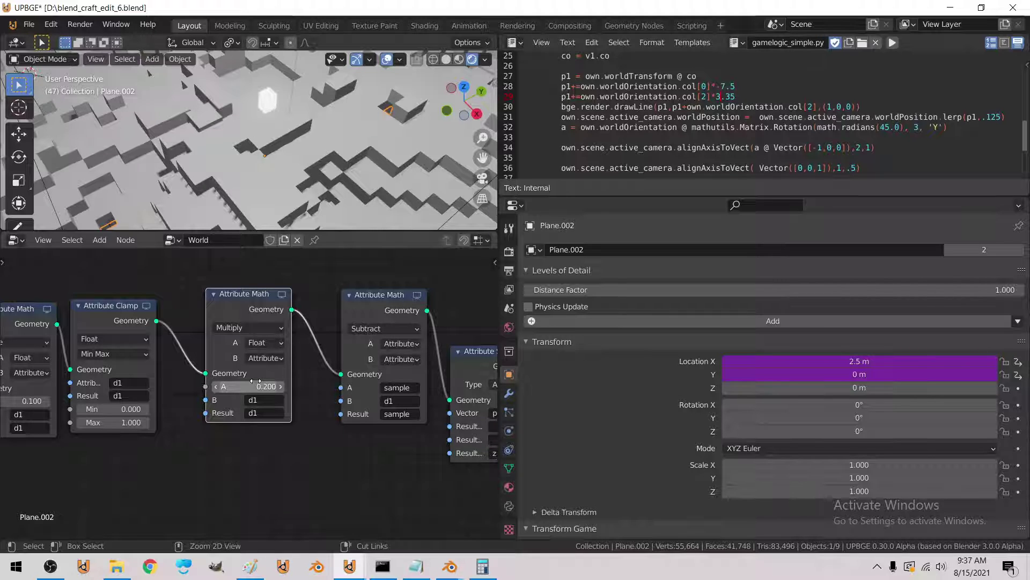
# - Shift the Rem cube up and back down along Z, leaving it at about 5.75 m
pyautogui.moveTo(238, 130); pyautogui.dragTo(263, 155, button='middle')
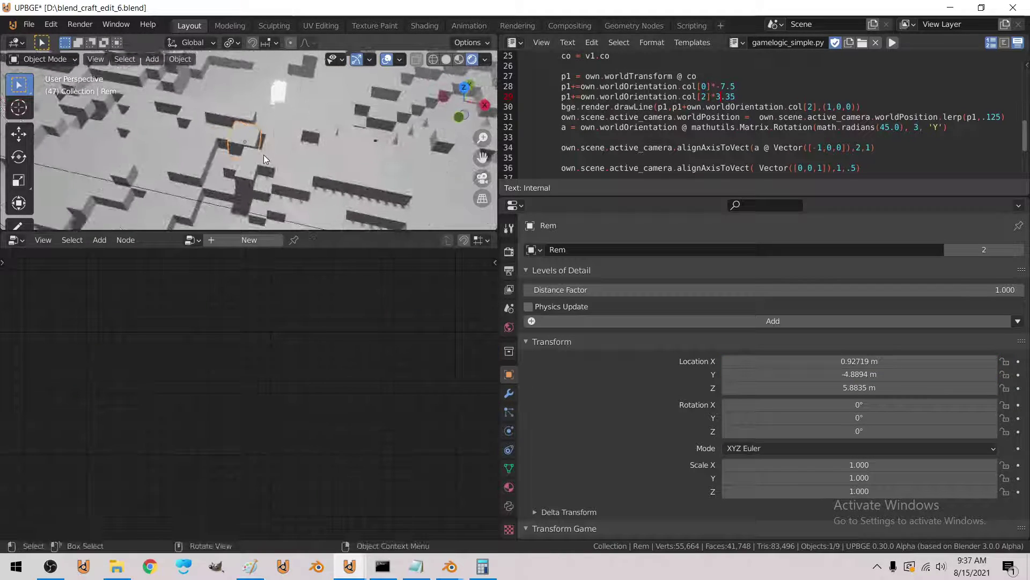
pyautogui.press('g')
pyautogui.press('z')
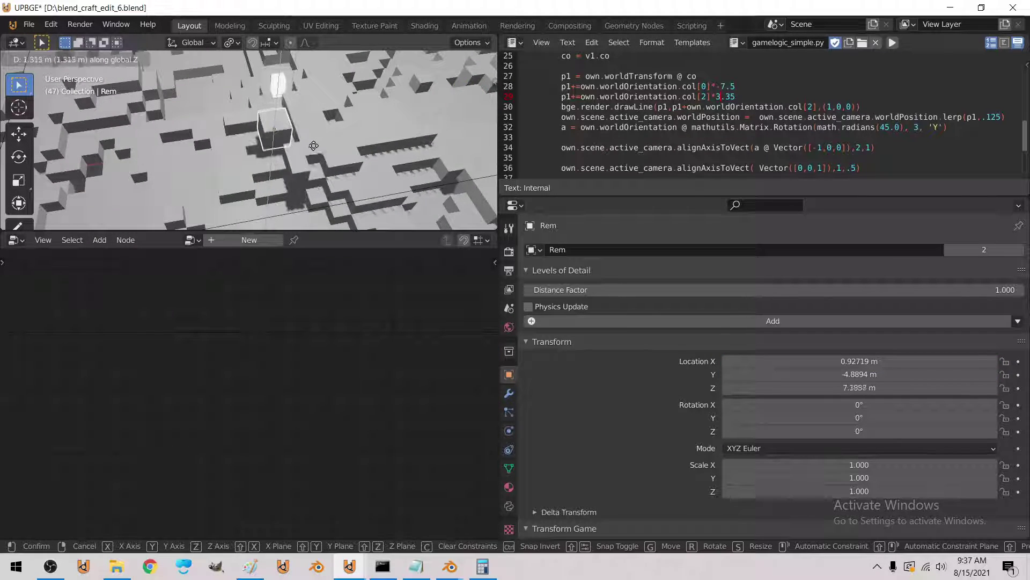
pyautogui.click(311, 154)
pyautogui.moveTo(310, 155)
pyautogui.mouseDown(button='middle')
pyautogui.moveTo(282, 137)
pyautogui.moveTo(304, 150)
pyautogui.mouseUp(button='middle')
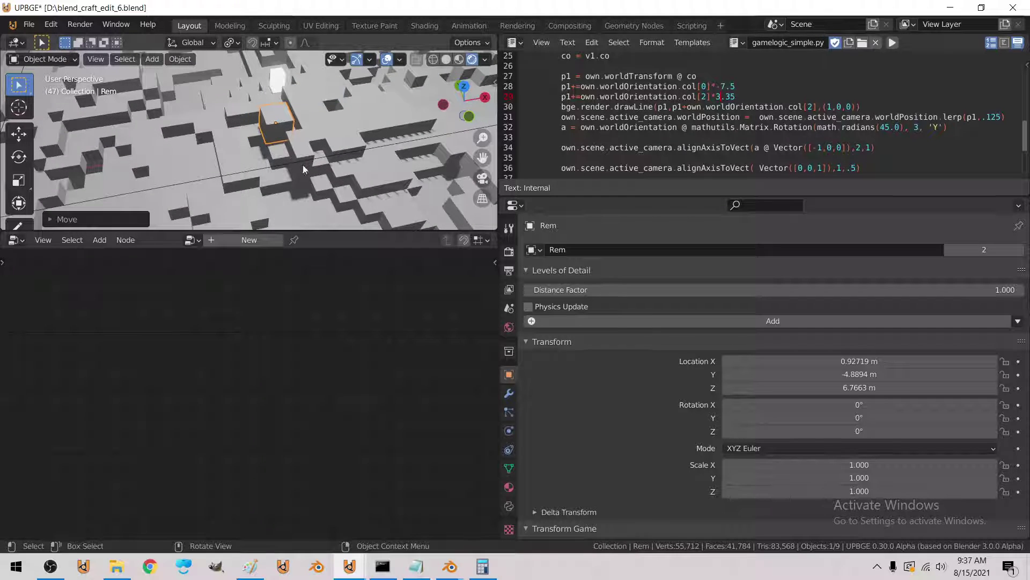
pyautogui.press('g')
pyautogui.press('z')
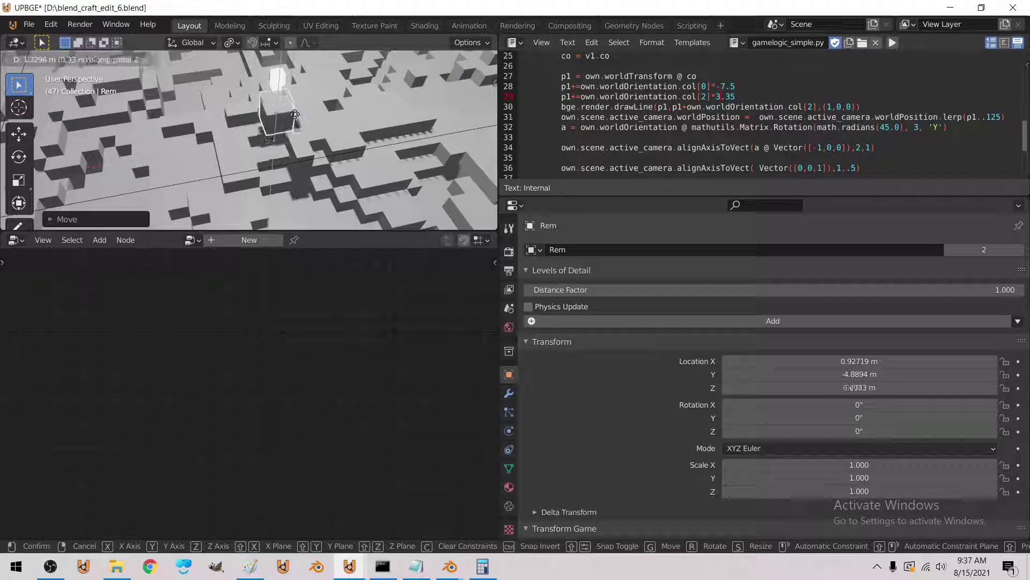
pyautogui.click(301, 140)
# - Move the Rem cube to about -6.20 m on Y and -1.82 m on X, then reselect the terrain
pyautogui.moveTo(300, 136); pyautogui.dragTo(300, 172, button='middle')
pyautogui.press('g')
pyautogui.press('y')
pyautogui.click(308, 166)
pyautogui.press('g')
pyautogui.press('x')
pyautogui.click(245, 165)
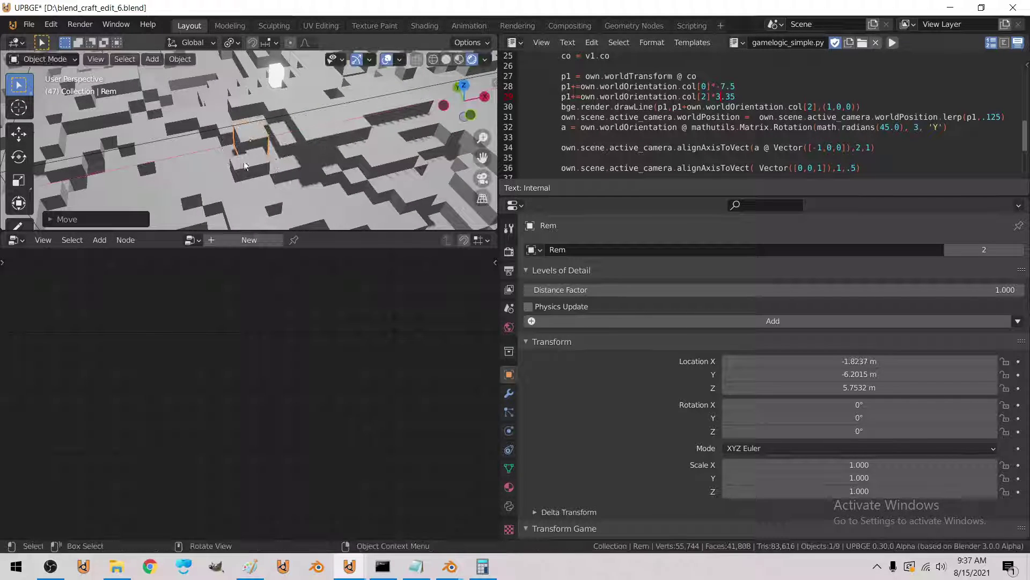
pyautogui.click(249, 162)
pyautogui.moveTo(254, 455); pyautogui.dragTo(179, 436, button='middle')
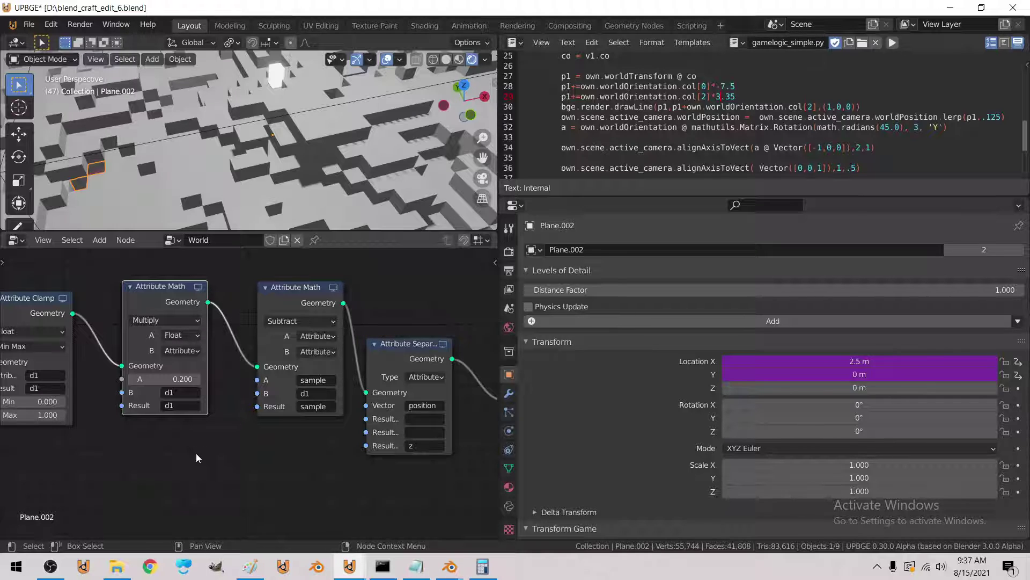
# - Collapse the Rem cube's mesh to a single vertex by scaling it to 0 and merging its vertices
pyautogui.click(259, 139)
pyautogui.press('Tab')
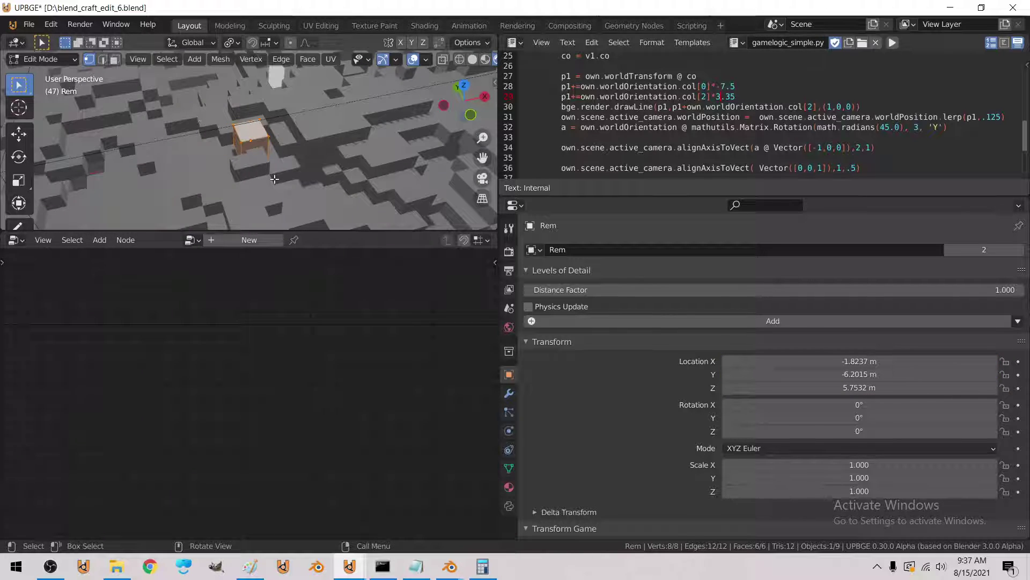
pyautogui.press('s')
pyautogui.press('0')
pyautogui.press('Return')
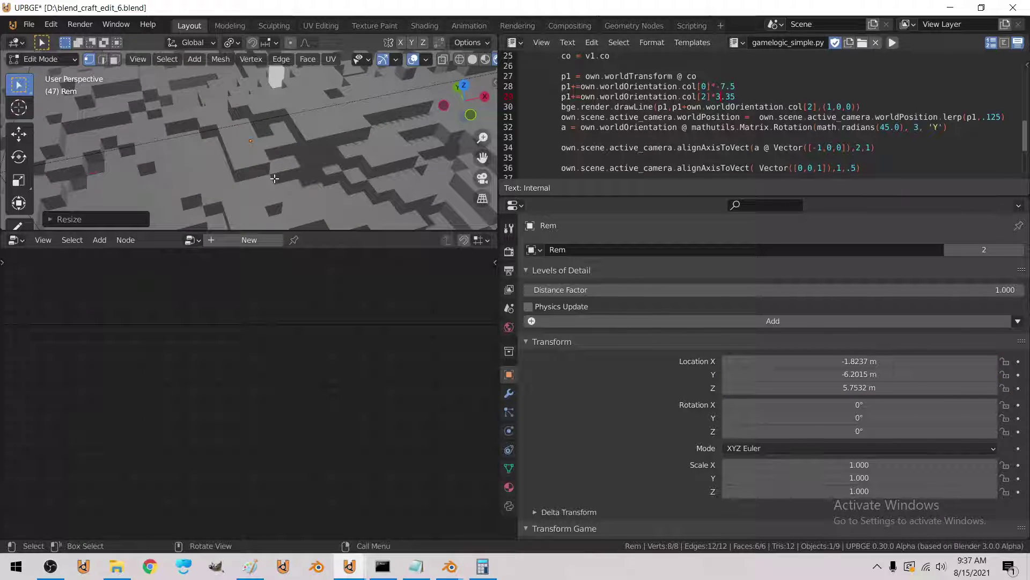
pyautogui.press('m')
pyautogui.click(275, 178)
pyautogui.press('Tab')
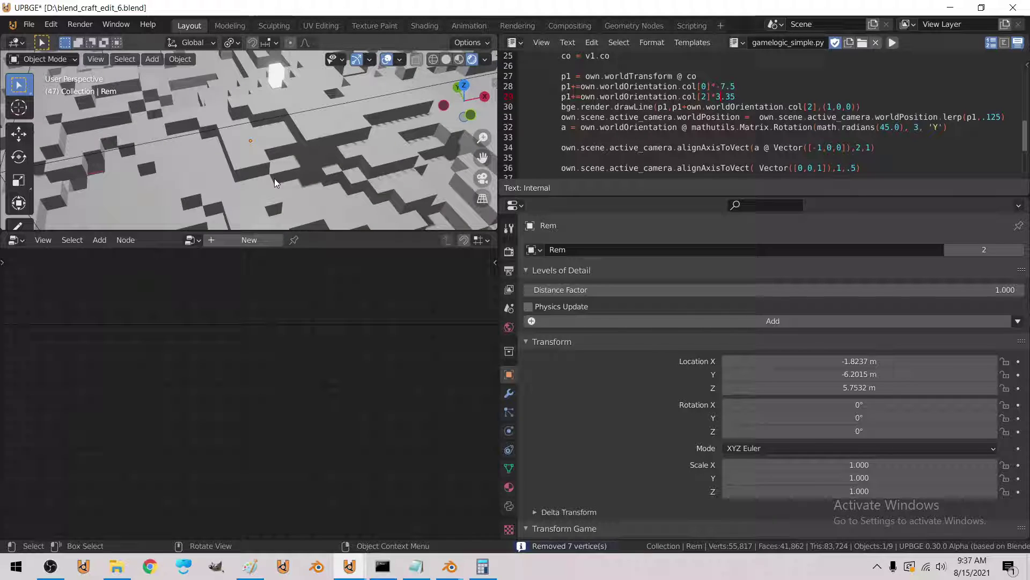
# - Create a new geometry node tree on Rem and insert a Point Instance node that instances the Cube object
pyautogui.click(239, 243)
pyautogui.click(99, 242)
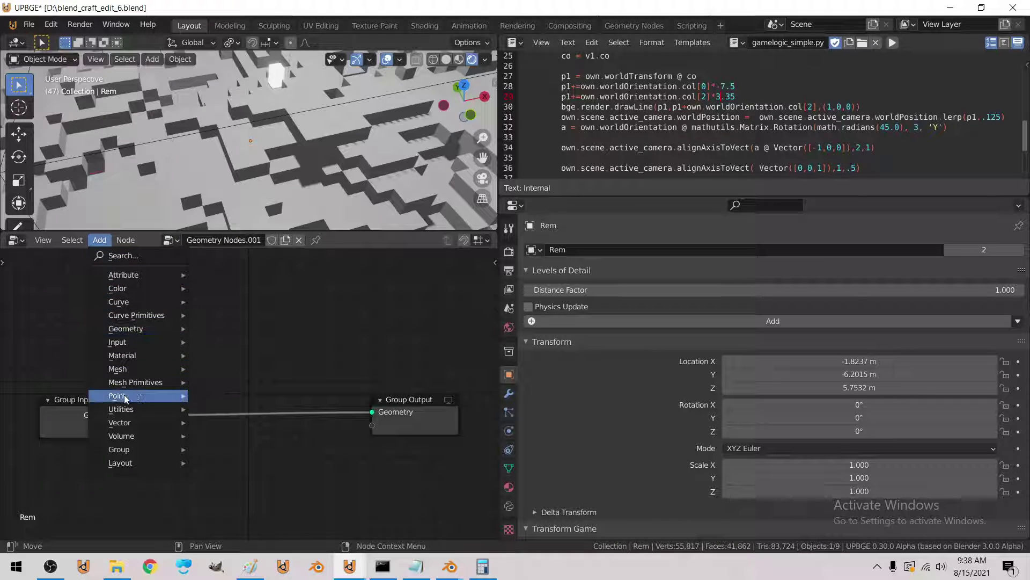
pyautogui.moveTo(126, 398)
pyautogui.click(231, 426)
pyautogui.click(219, 451)
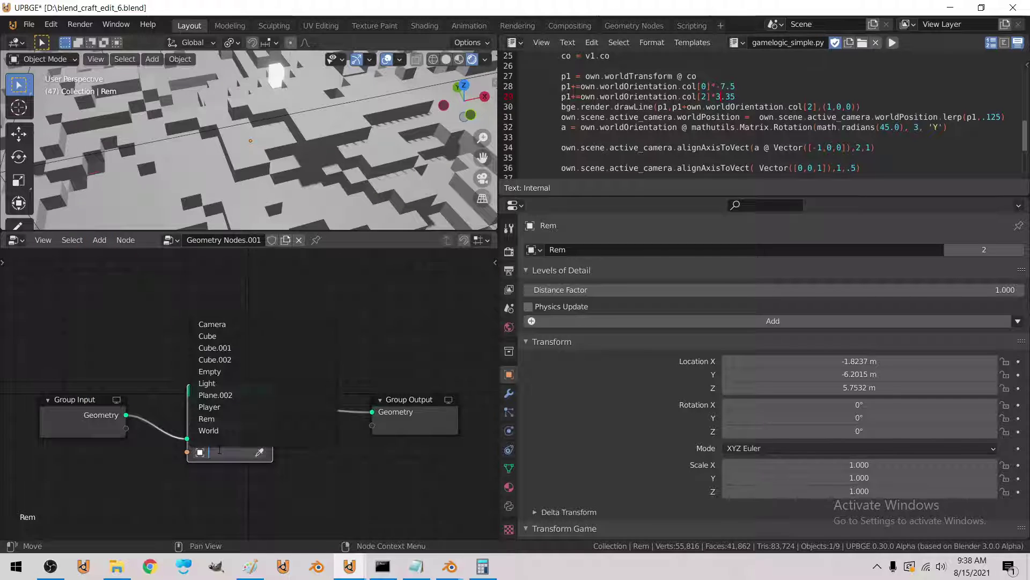
pyautogui.click(236, 333)
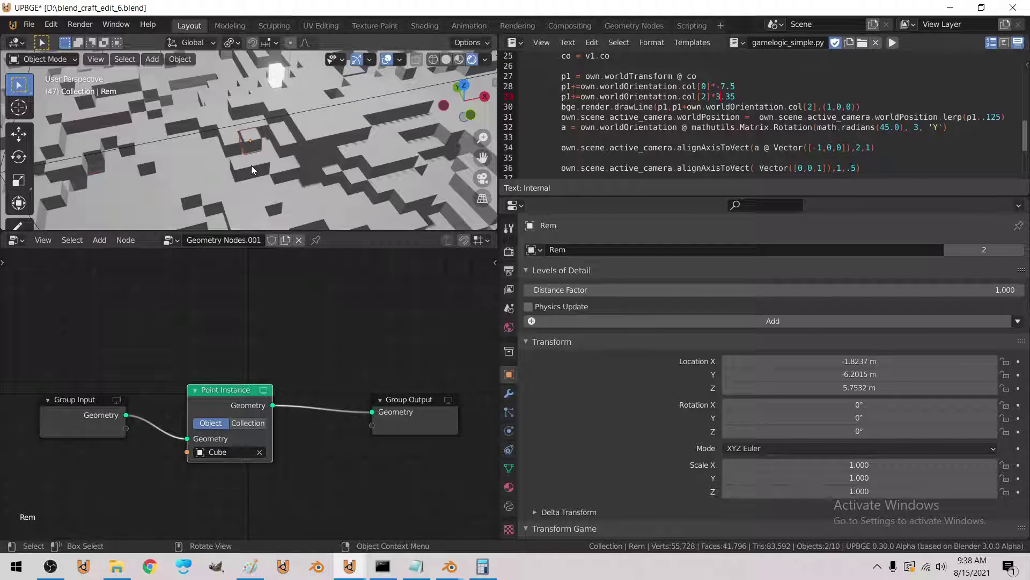
# - Move the Rem object along X to about -0.28 m
pyautogui.press('g')
pyautogui.press('x')
pyautogui.click(270, 164)
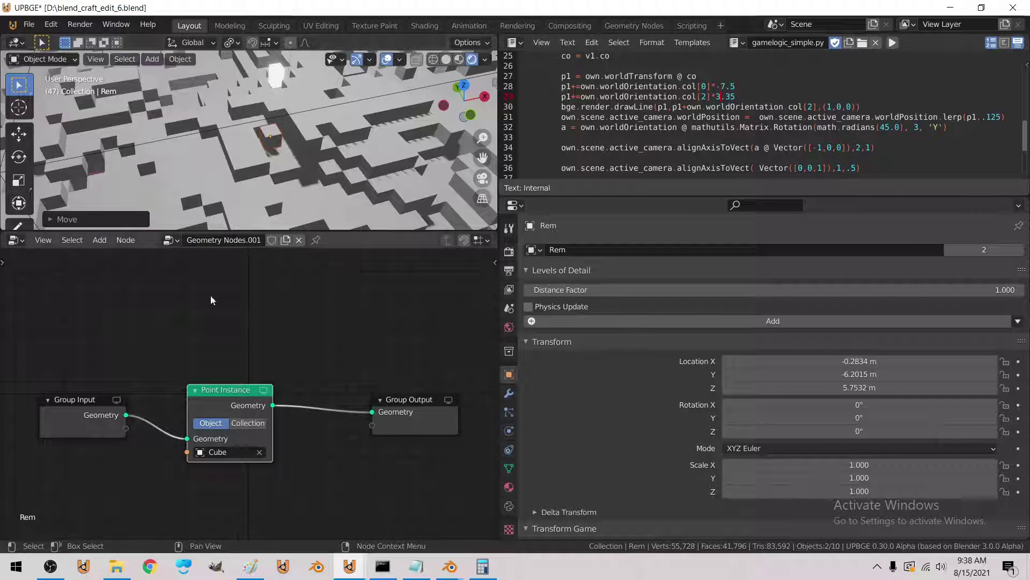
pyautogui.click(263, 137)
pyautogui.click(261, 137)
pyautogui.moveTo(240, 195); pyautogui.dragTo(208, 204, button='middle')
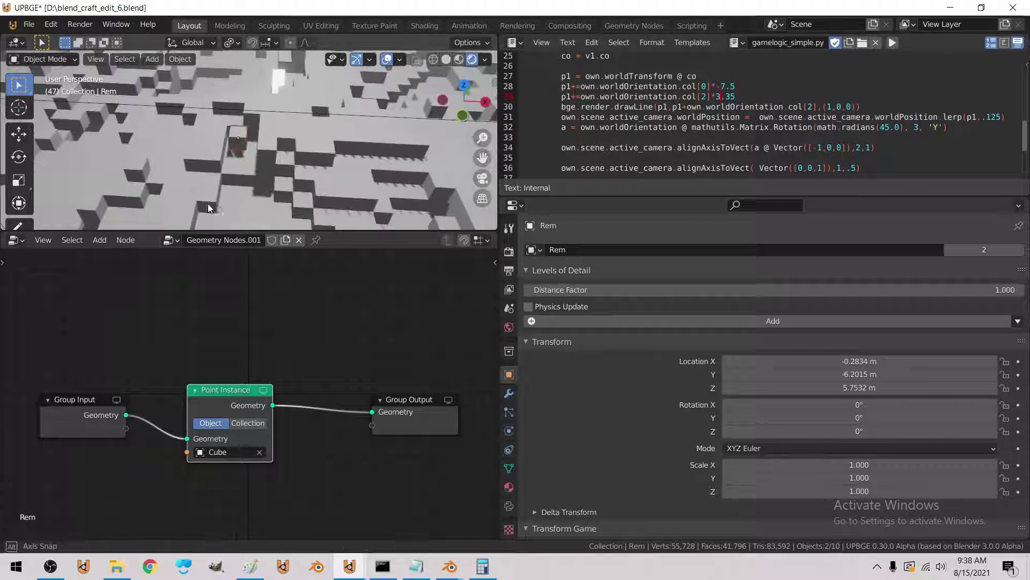
# - Select the terrain and examine the Multiply, Divide and Attribute Clamp nodes that process d1 in the World tree
pyautogui.click(14, 240)
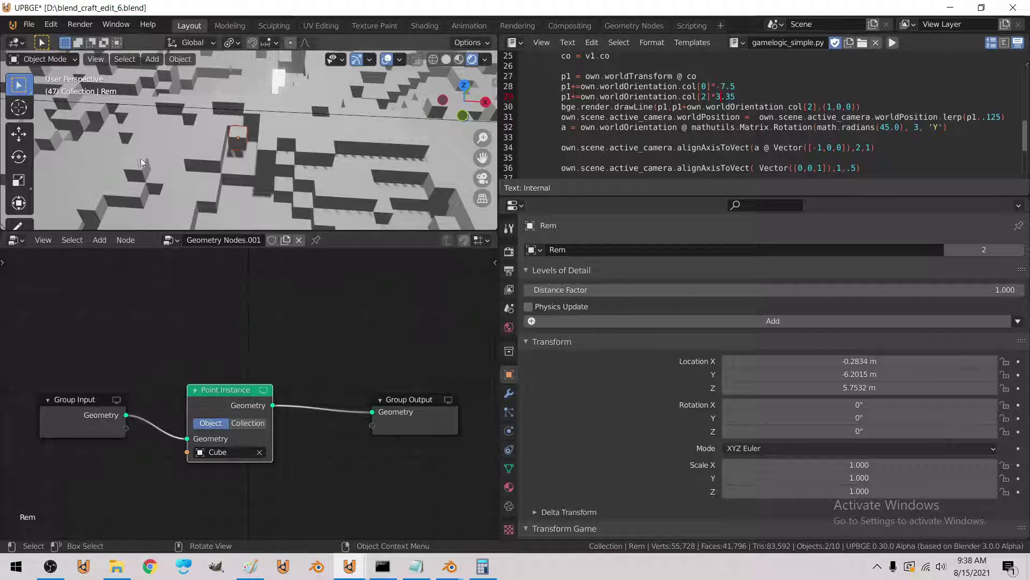
pyautogui.click(177, 185)
pyautogui.moveTo(254, 390); pyautogui.dragTo(281, 309, button='middle')
pyautogui.scroll(-1, 389, 465)
pyautogui.scroll(-4, 388, 464)
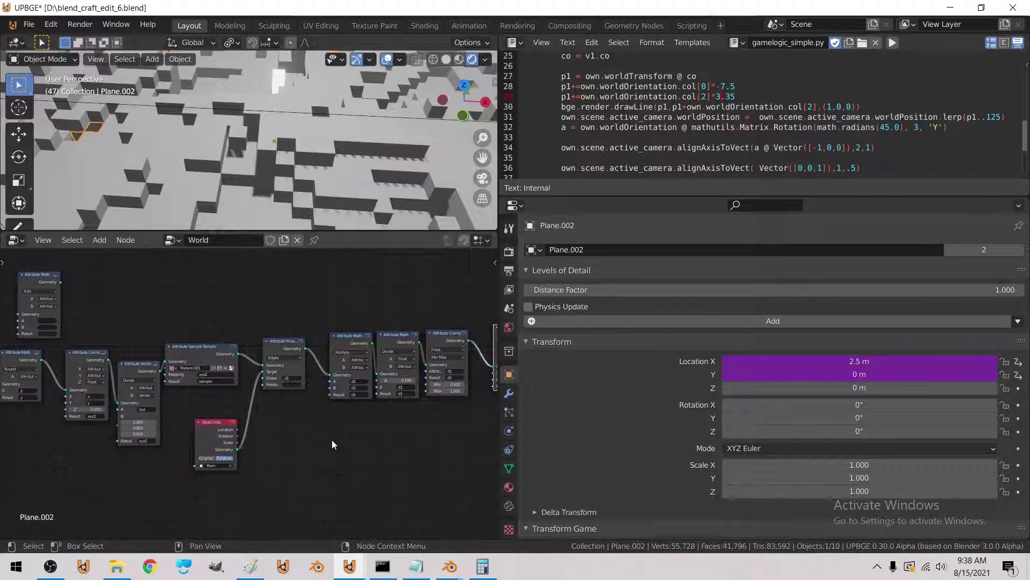
pyautogui.scroll(4, 376, 442)
pyautogui.moveTo(375, 443); pyautogui.dragTo(239, 445, button='middle')
pyautogui.scroll(2, 340, 426)
pyautogui.moveTo(340, 426); pyautogui.dragTo(307, 468, button='middle')
pyautogui.scroll(3, 248, 392)
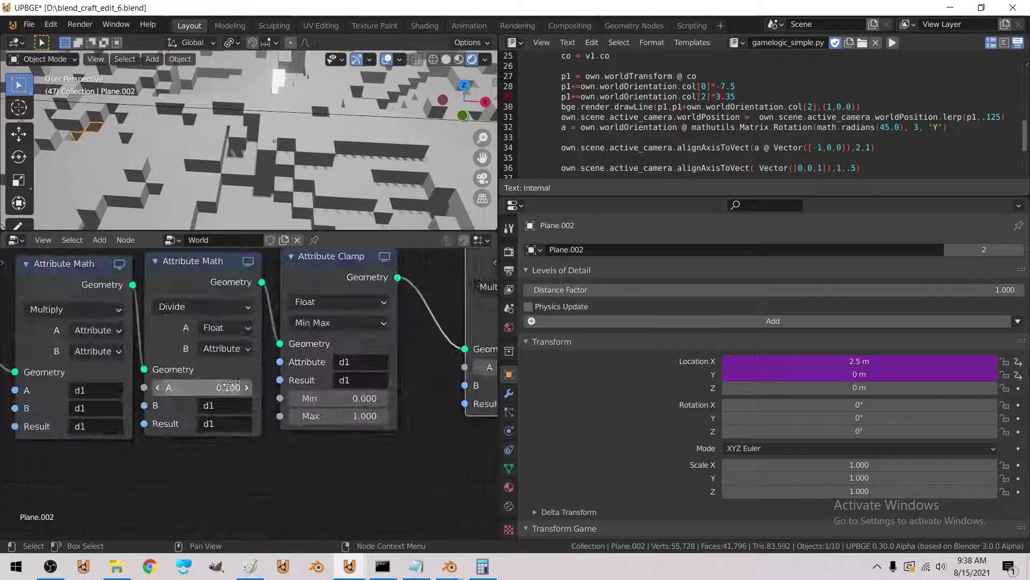
# - Move the Rem object along X to about 1.83 m and raise it along Z to about 8.93 m
pyautogui.click(236, 136)
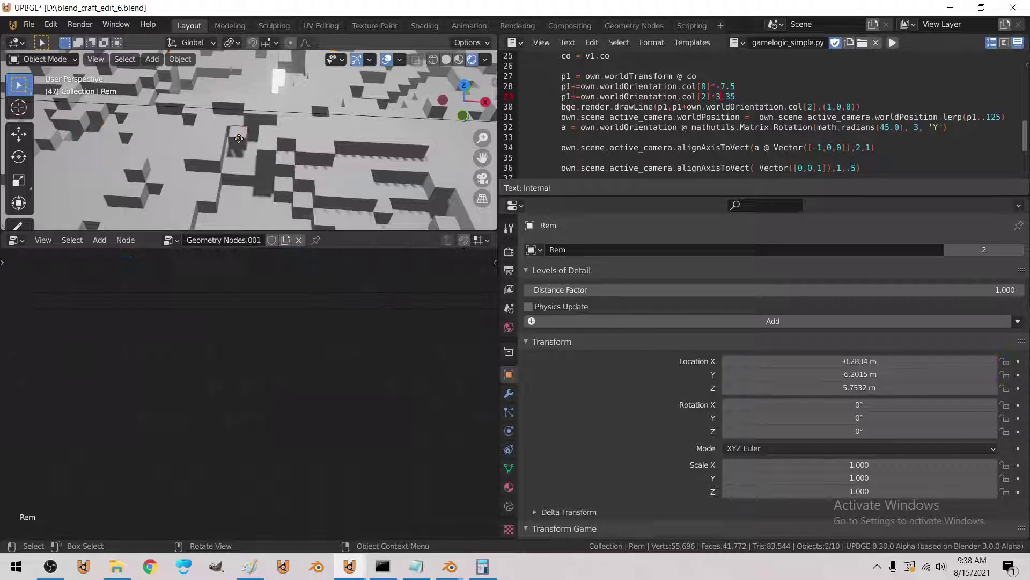
pyautogui.press('g')
pyautogui.press('x')
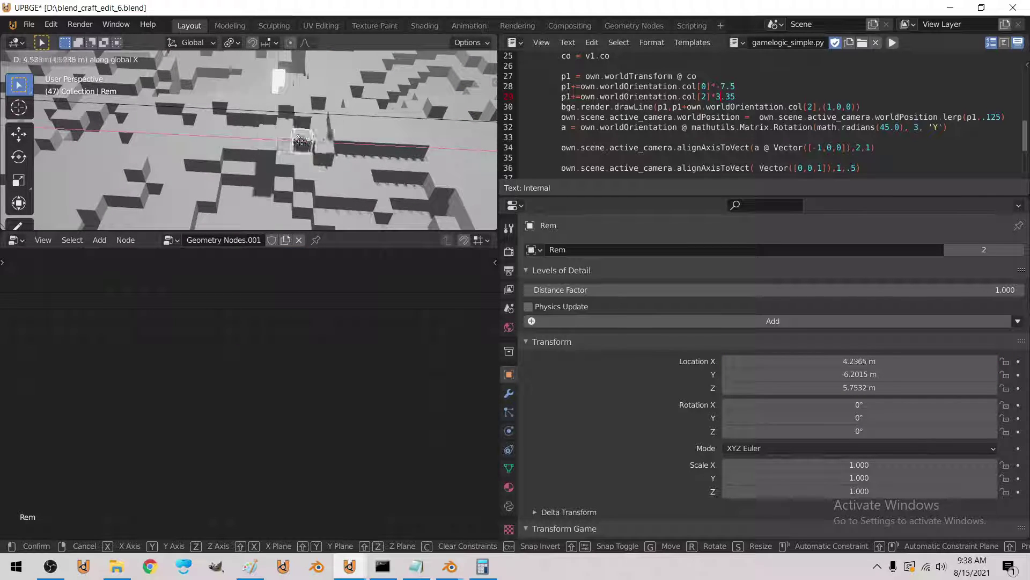
pyautogui.click(271, 136)
pyautogui.press('g')
pyautogui.press('z')
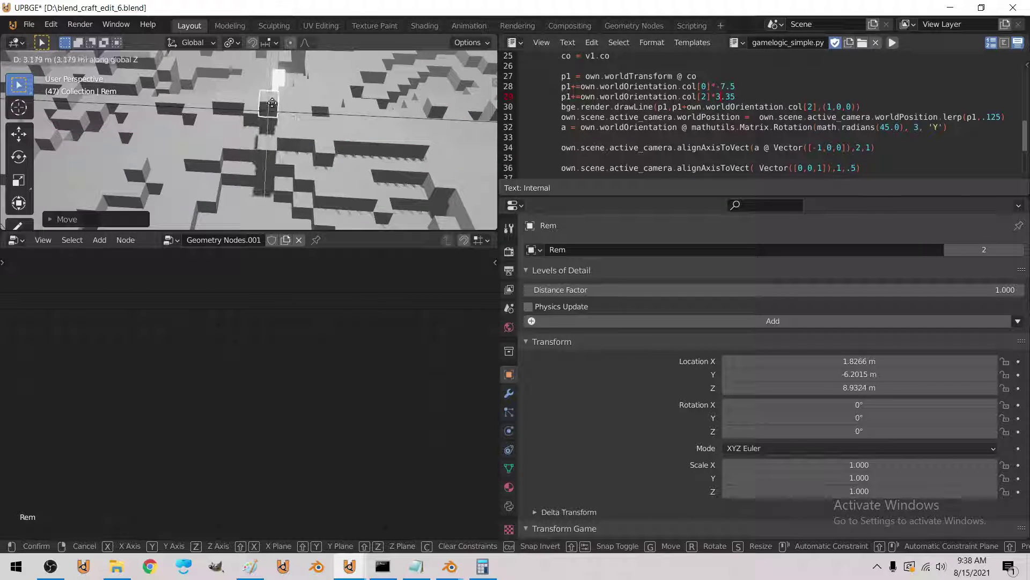
pyautogui.click(271, 102)
pyautogui.moveTo(272, 102); pyautogui.dragTo(269, 143, button='middle')
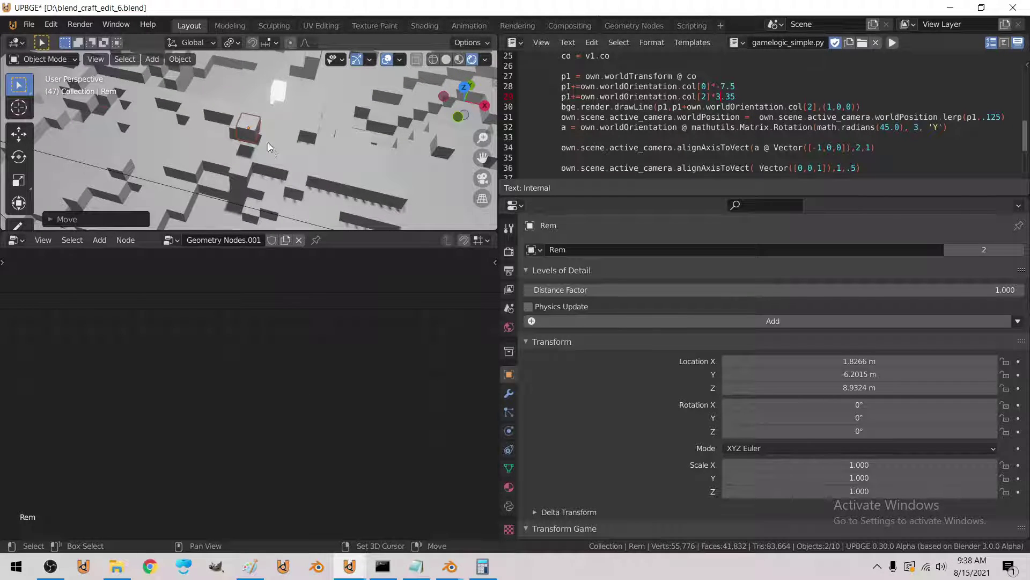
# - Put the Rem object into a newly created collection
pyautogui.hotkey('shift', 'g')
pyautogui.press('Escape')
pyautogui.hotkey('ctrl', 'g')
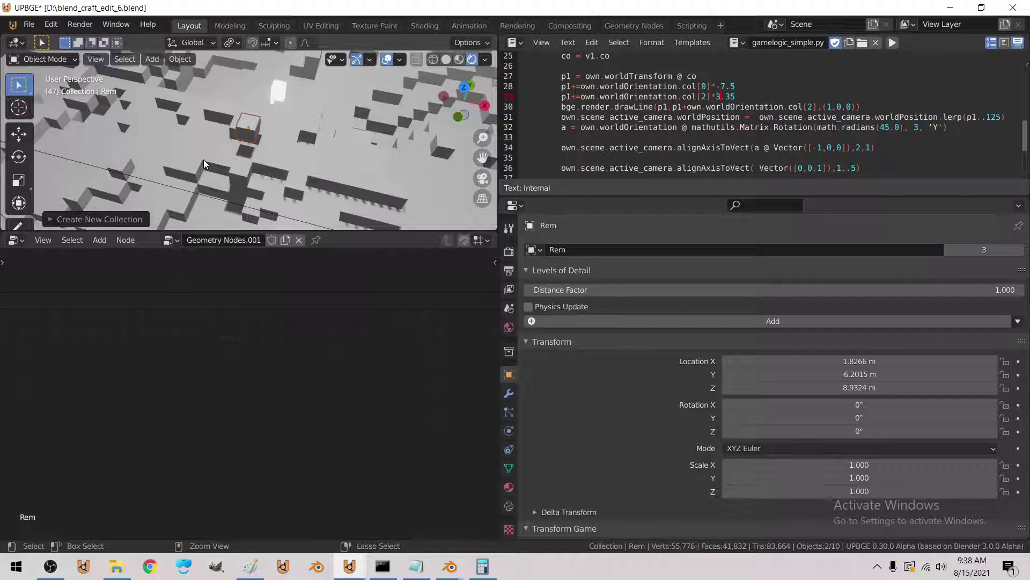
# - Name the newly created collection Rem
pyautogui.click(137, 218)
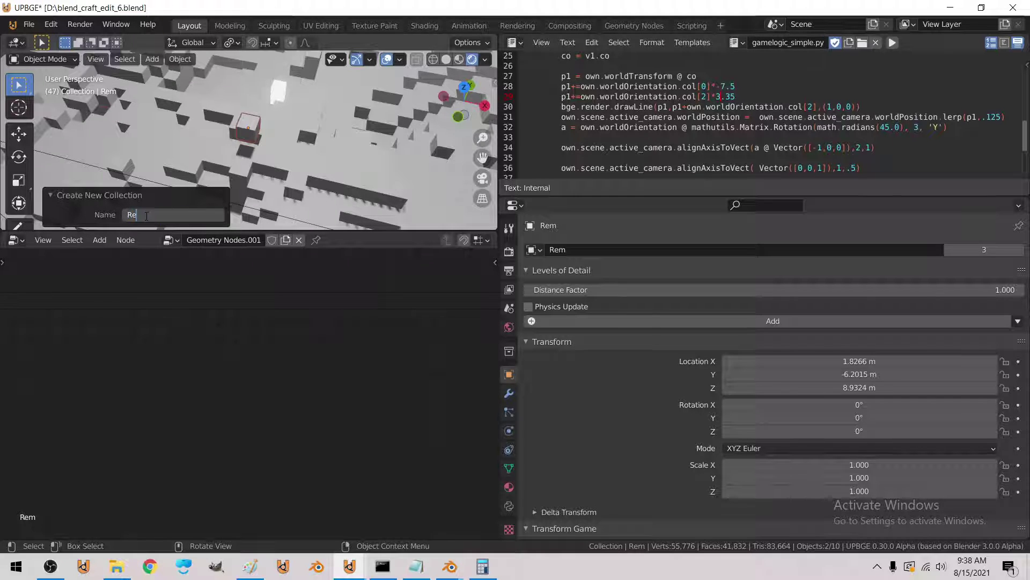
pyautogui.click(78, 195)
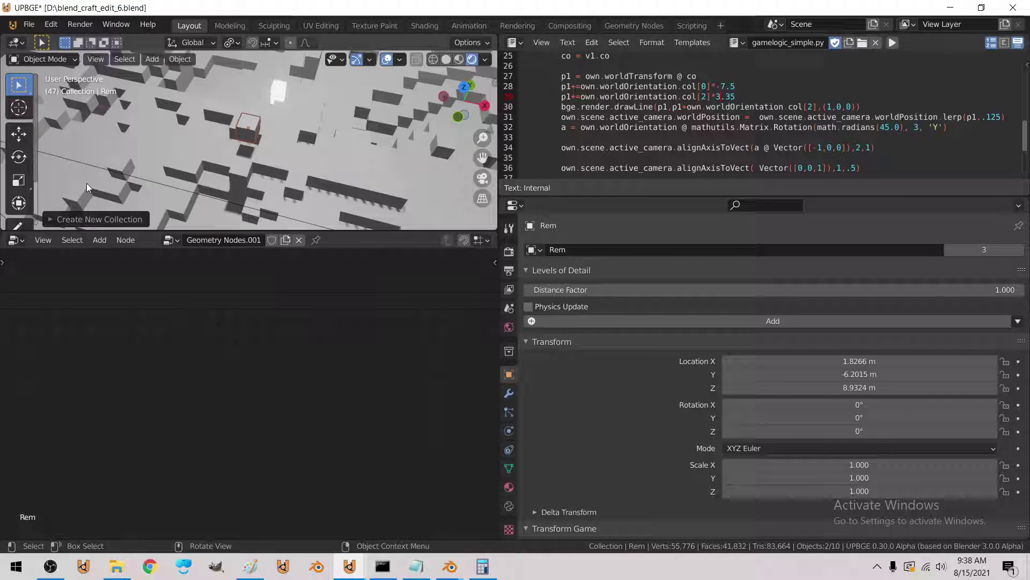
# - Duplicate the Rem object and move the copy along X to about 7.18 m
pyautogui.hotkey('shift', 'd')
pyautogui.click(282, 125)
pyautogui.press('g')
pyautogui.press('x')
pyautogui.click(363, 143)
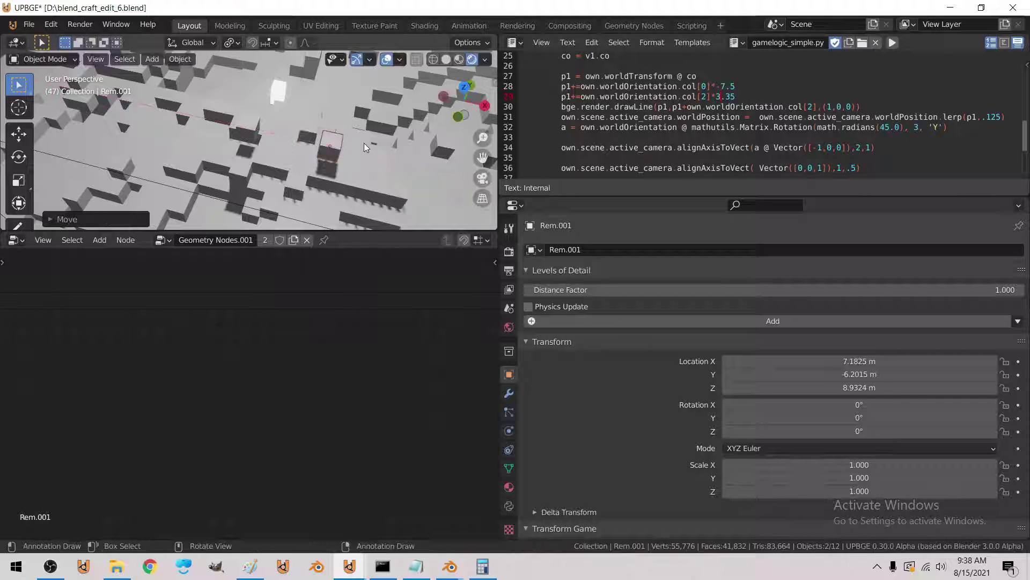
# - Add the duplicated object to the Rem collection as well
pyautogui.moveTo(364, 142); pyautogui.dragTo(344, 126, button='middle')
pyautogui.scroll(-6, 592, 413)
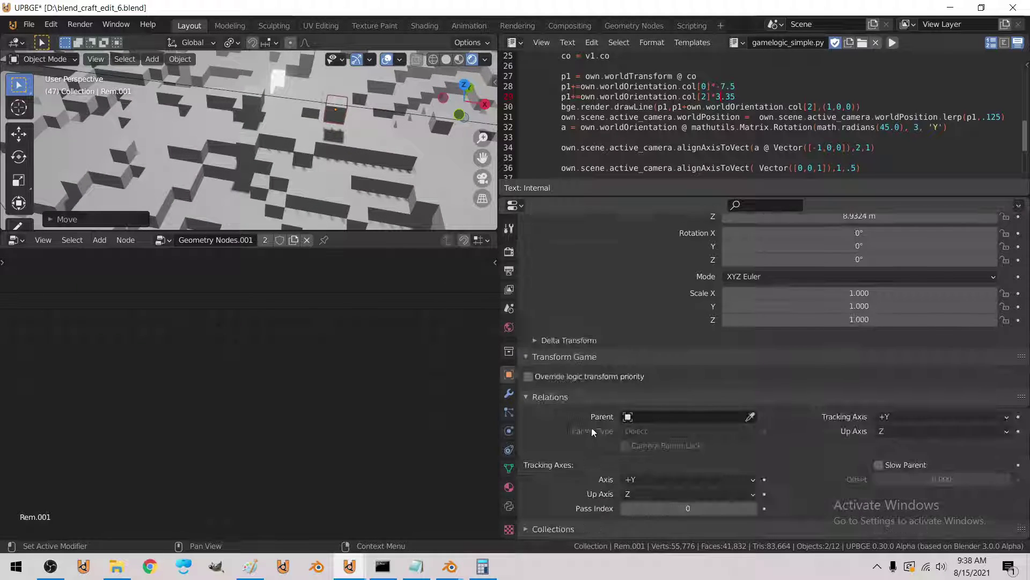
pyautogui.scroll(-4, 593, 432)
pyautogui.click(571, 436)
pyautogui.scroll(-2, 571, 437)
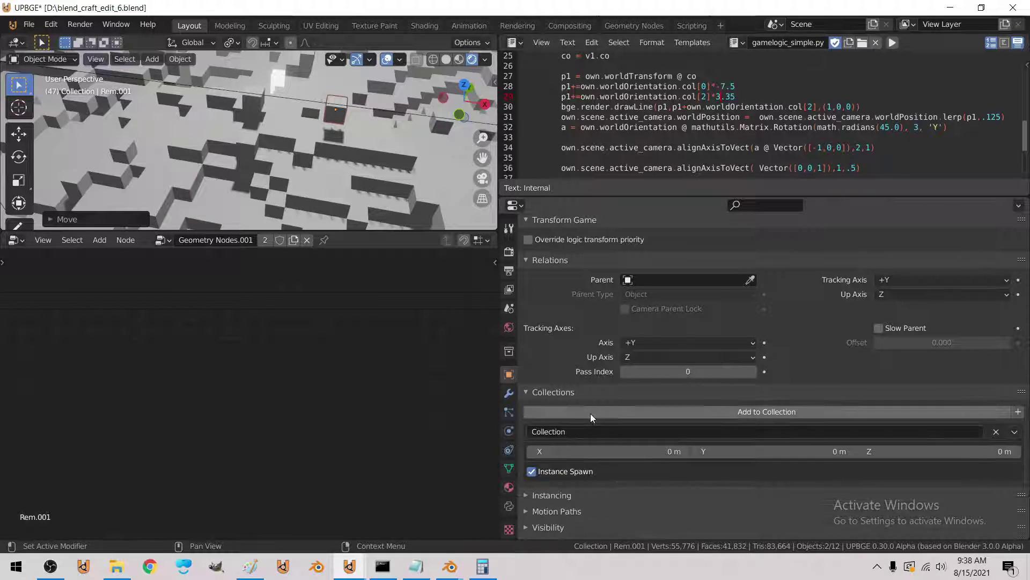
pyautogui.click(592, 417)
pyautogui.click(601, 425)
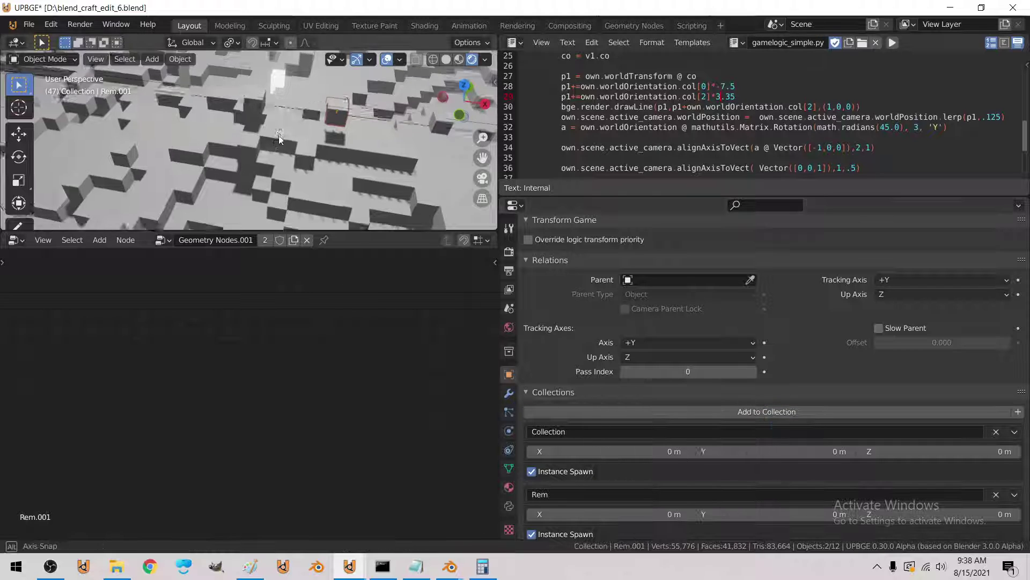
# - Select the terrain and add a Collection Info node below the Object Info node in the World tree
pyautogui.moveTo(278, 135); pyautogui.dragTo(276, 148, button='middle')
pyautogui.click(274, 170)
pyautogui.scroll(-7, 271, 424)
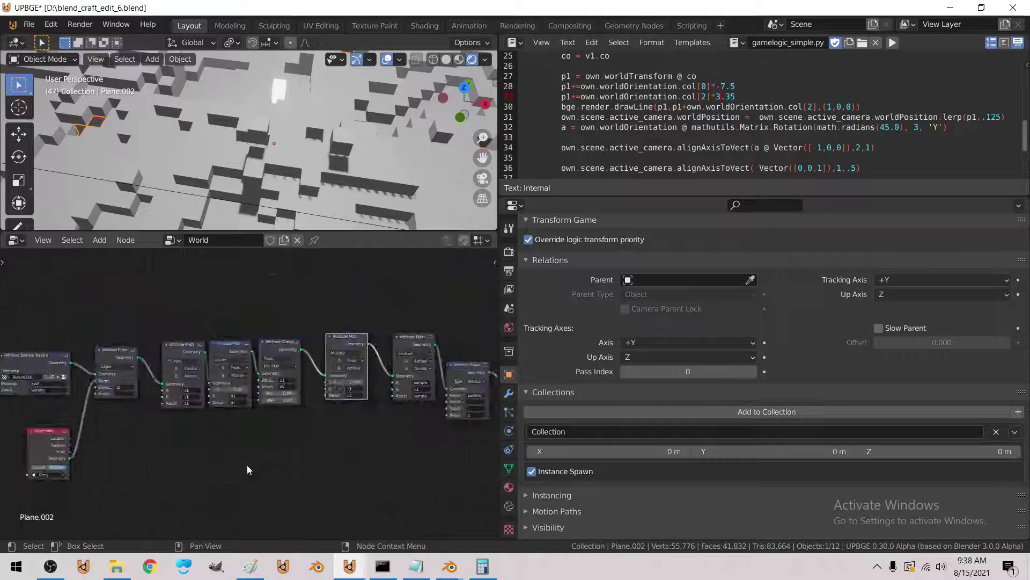
pyautogui.moveTo(135, 453); pyautogui.dragTo(266, 431, button='middle')
pyautogui.scroll(3, 266, 431)
pyautogui.moveTo(199, 425); pyautogui.dragTo(285, 419, button='middle')
pyautogui.scroll(9, 285, 419)
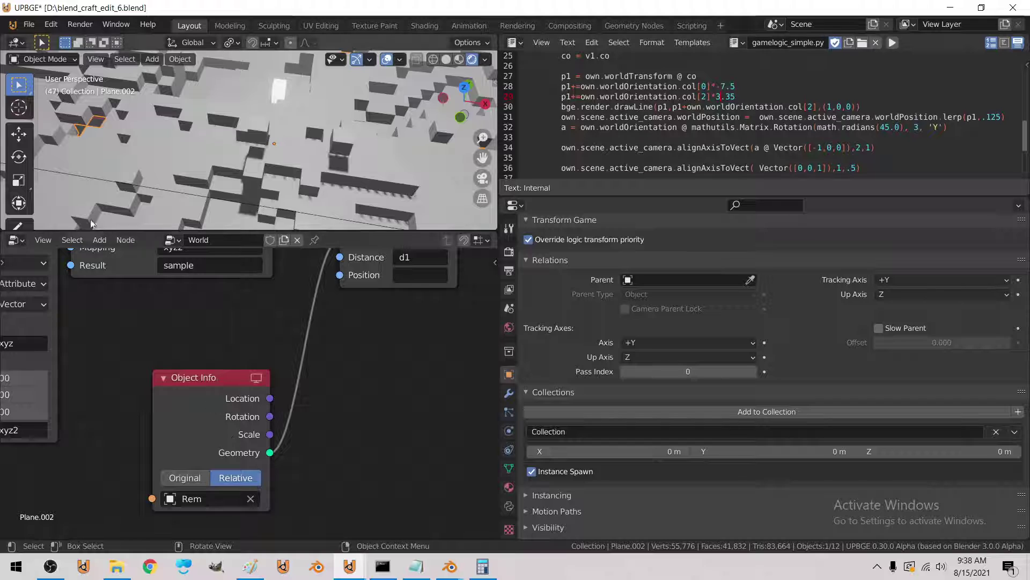
pyautogui.scroll(-2, 118, 292)
pyautogui.click(100, 240)
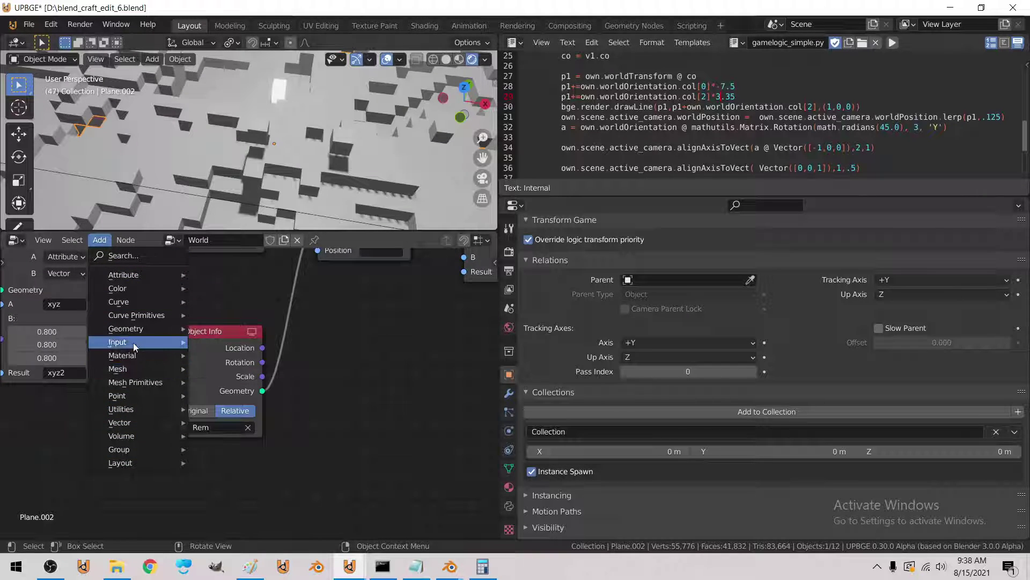
pyautogui.moveTo(133, 342)
pyautogui.click(225, 341)
pyautogui.click(173, 449)
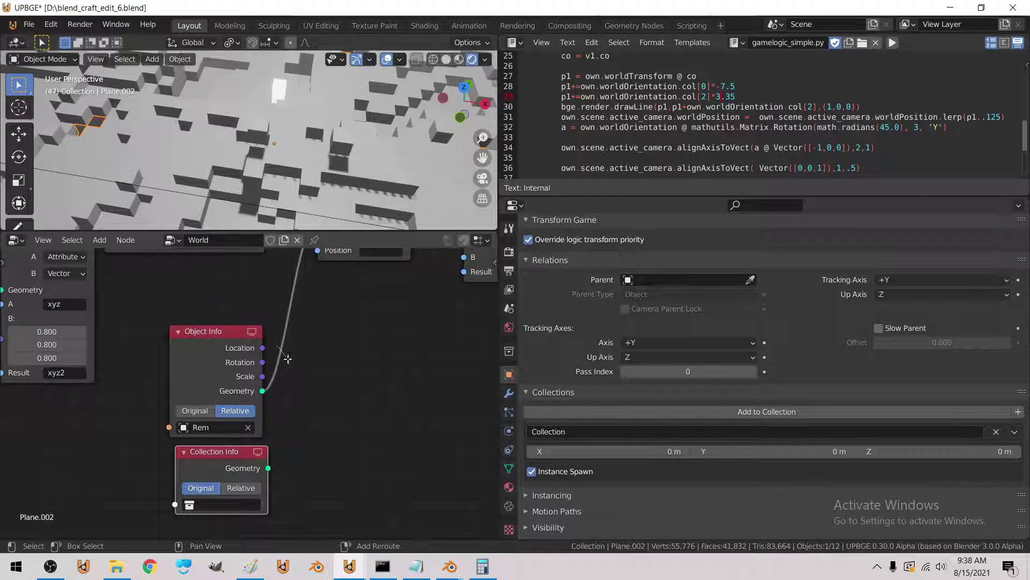
# - Link the Collection Info geometry through a reroute in place of the Object Info geometry, using the Rem collection in Relative mode
pyautogui.moveTo(277, 476); pyautogui.dragTo(269, 468)
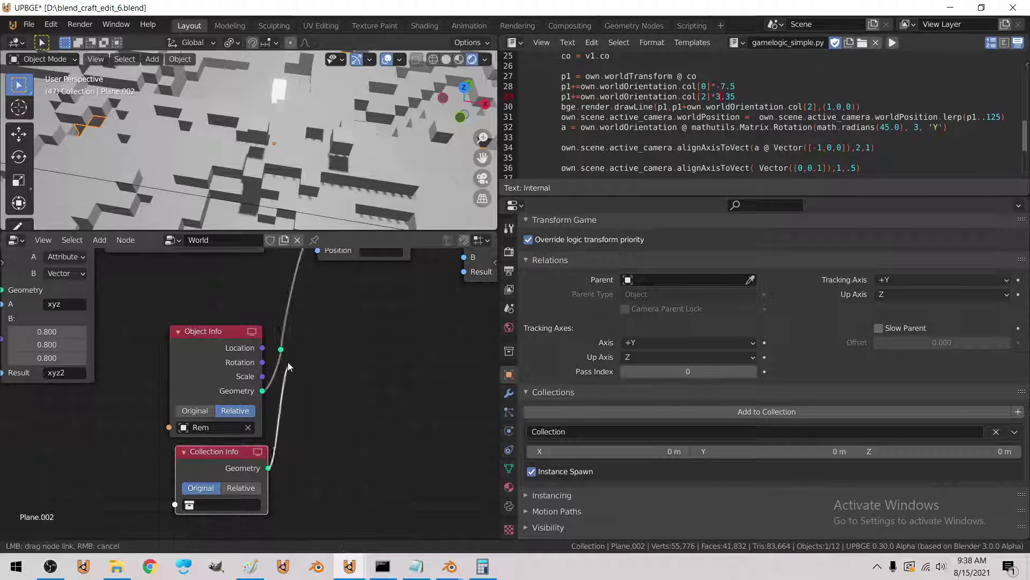
pyautogui.moveTo(281, 350); pyautogui.dragTo(281, 349)
pyautogui.click(214, 504)
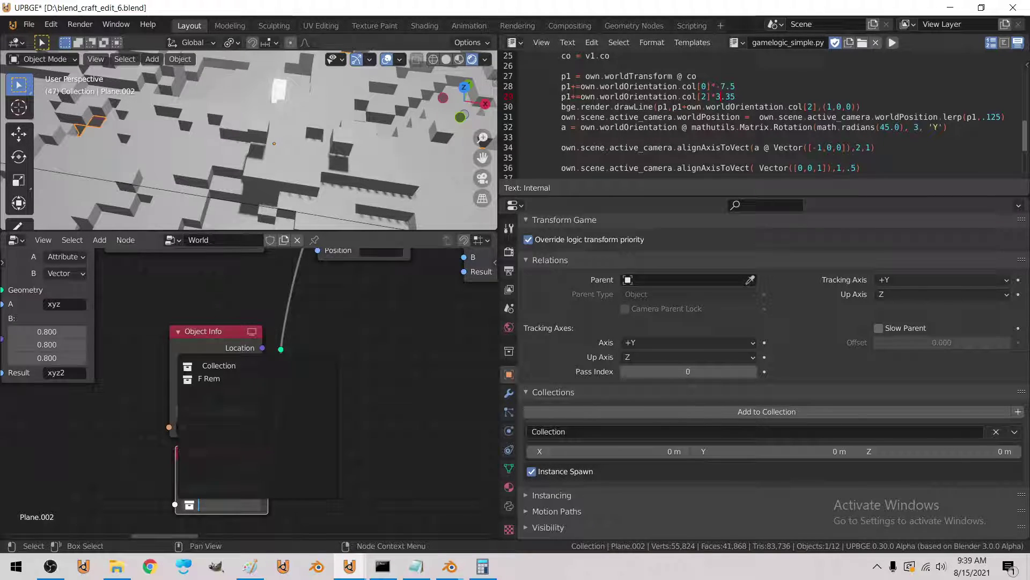
pyautogui.click(220, 379)
pyautogui.moveTo(262, 184); pyautogui.dragTo(249, 172, button='middle')
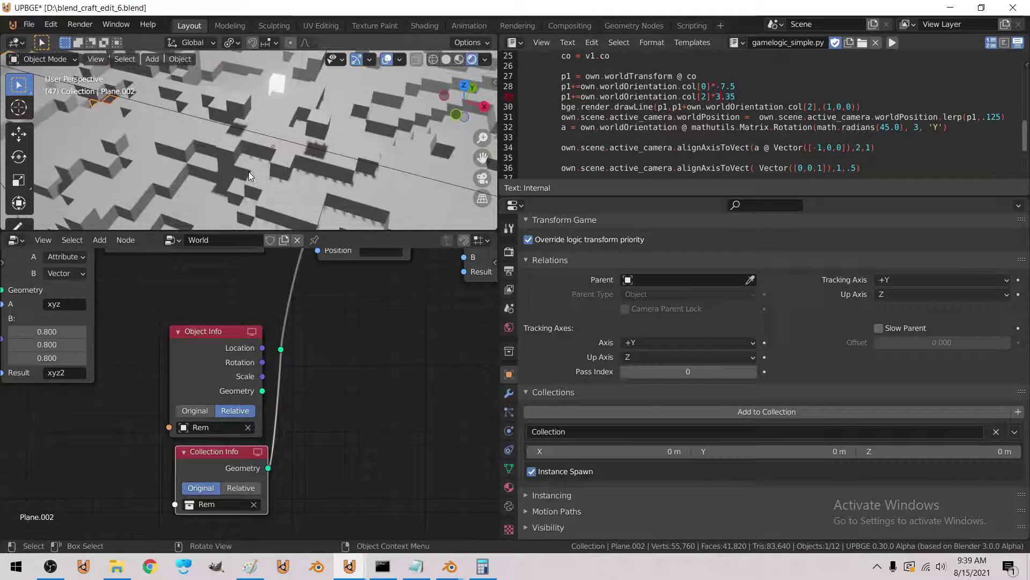
pyautogui.click(235, 490)
# - Select Rem and its duplicate together and lower them along Z into the terrain
pyautogui.click(241, 111)
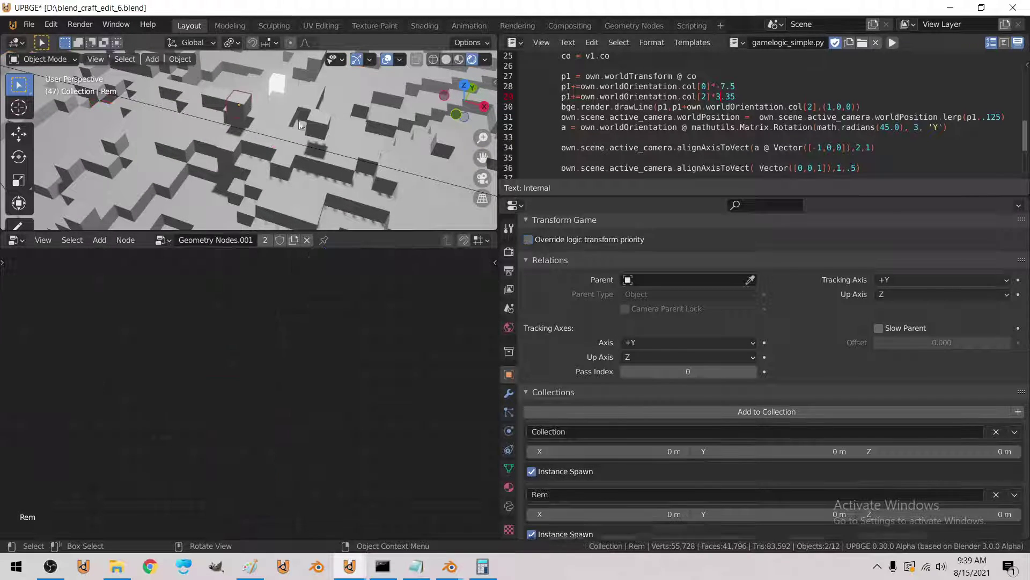
pyautogui.keyDown('shift'); pyautogui.click(322, 127); pyautogui.keyUp('shift')
pyautogui.press('g')
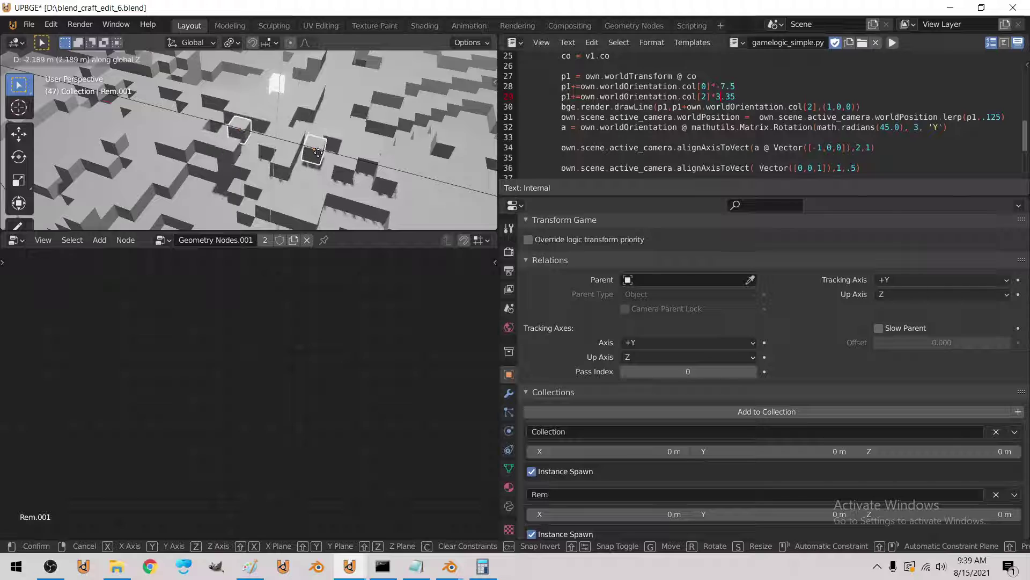
pyautogui.click(319, 162)
pyautogui.scroll(-3, 319, 162)
pyautogui.moveTo(319, 162); pyautogui.dragTo(269, 131, button='middle')
pyautogui.scroll(3, 266, 121)
pyautogui.press('g')
pyautogui.press('z')
pyautogui.click(265, 129)
pyautogui.press('g')
pyautogui.press('z')
pyautogui.click(272, 155)
# - Duplicate the two selected Rem objects and raise the copies along Z above the originals
pyautogui.hotkey('shift', 'd')
pyautogui.click(272, 155)
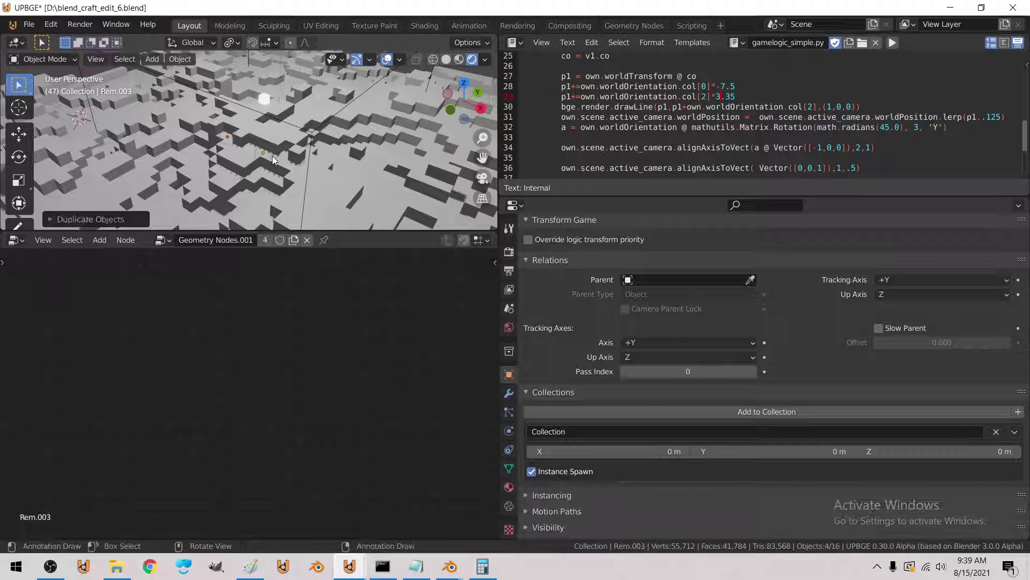
pyautogui.press('g')
pyautogui.press('z')
pyautogui.click(294, 162)
pyautogui.click(629, 412)
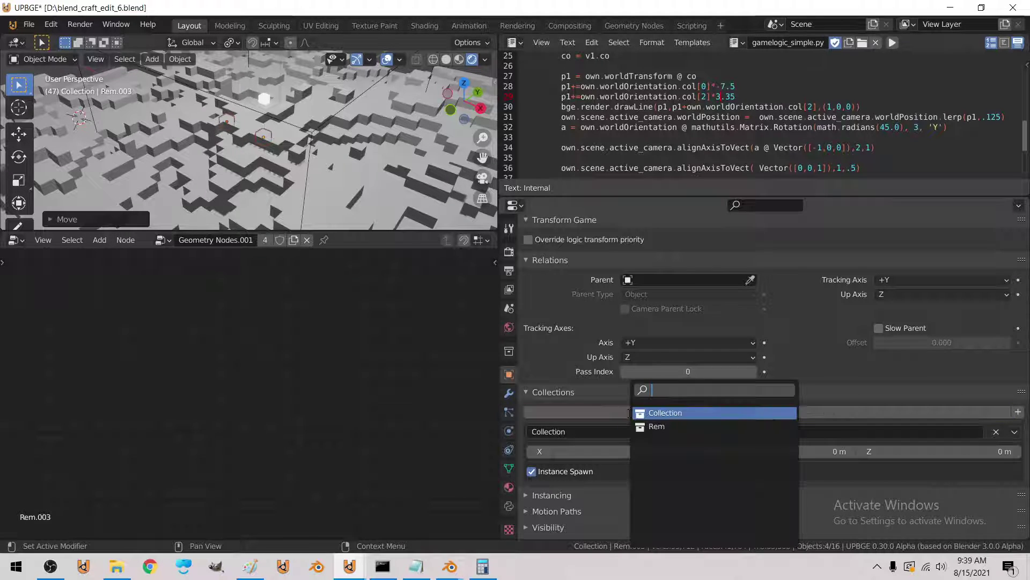
pyautogui.press('F3')
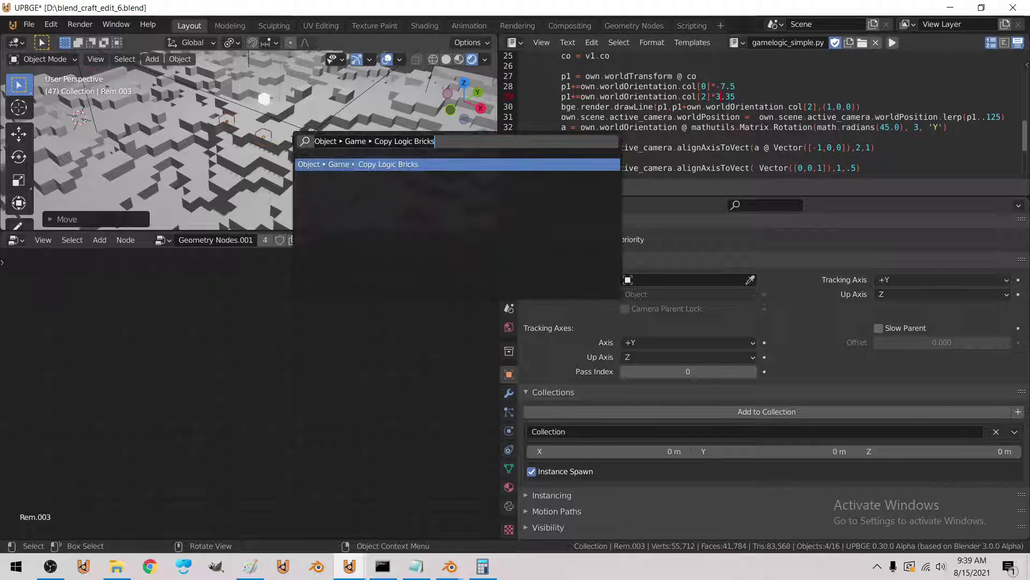
pyautogui.write('add to c')
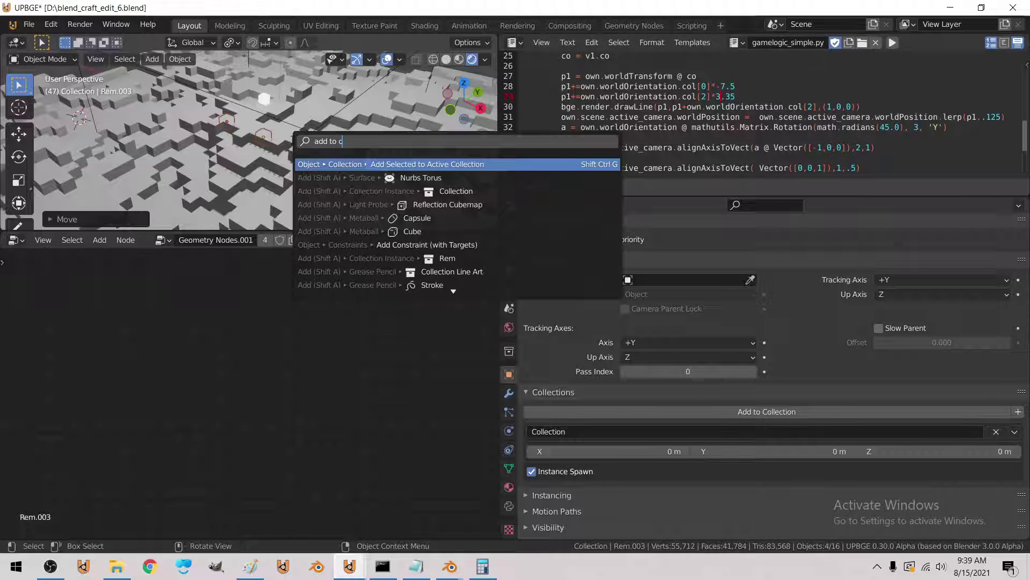
pyautogui.write('ollec')
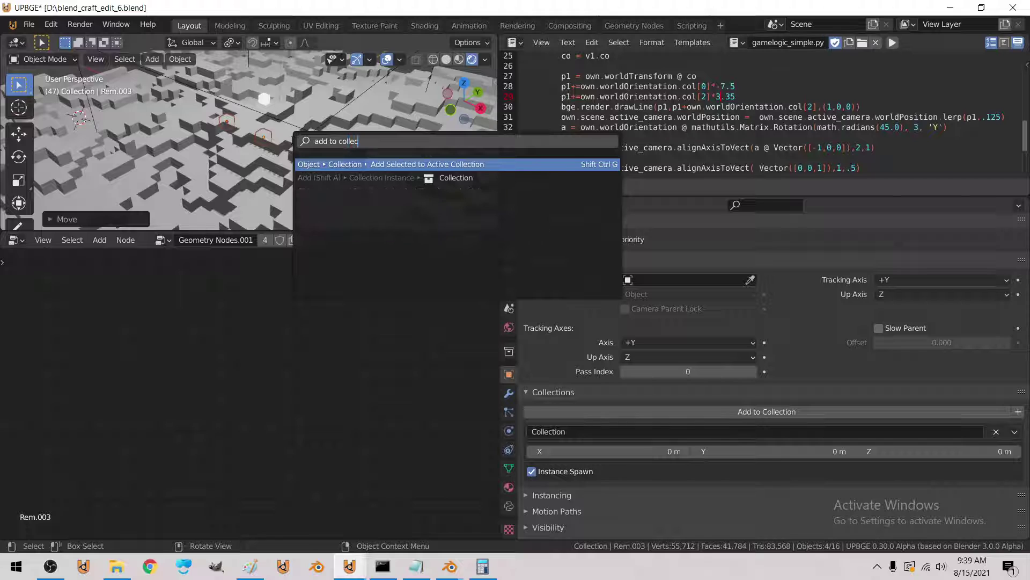
pyautogui.press('Down')
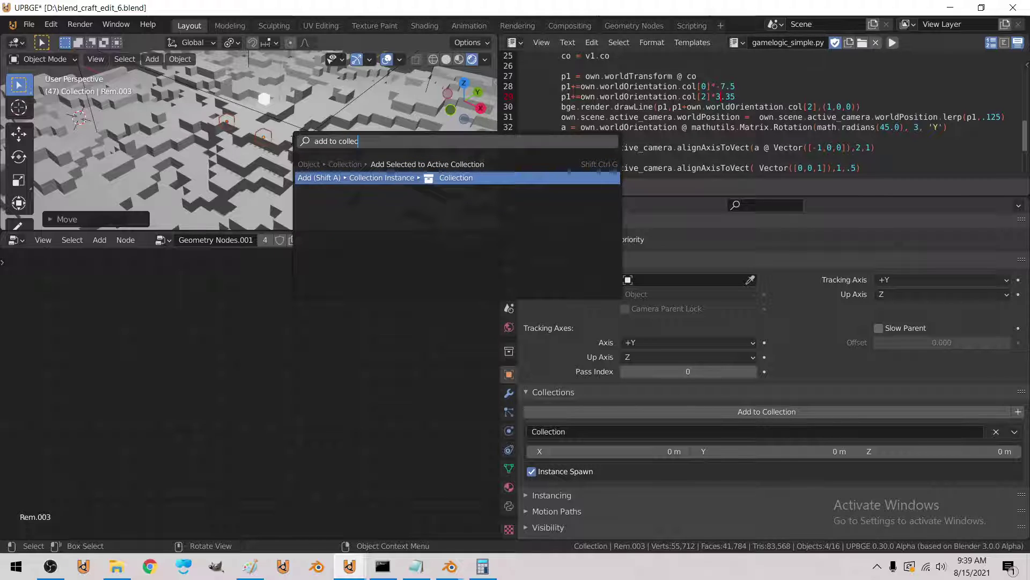
pyautogui.press('Escape')
# - Add the two new duplicates, Rem.003 and Rem.002, to the Rem collection
pyautogui.click(699, 412)
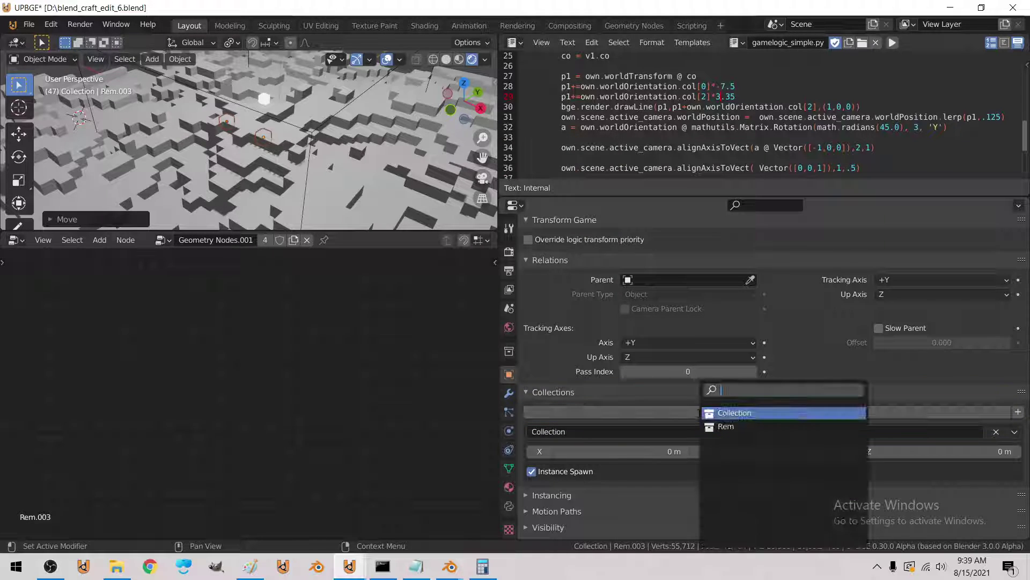
pyautogui.click(725, 426)
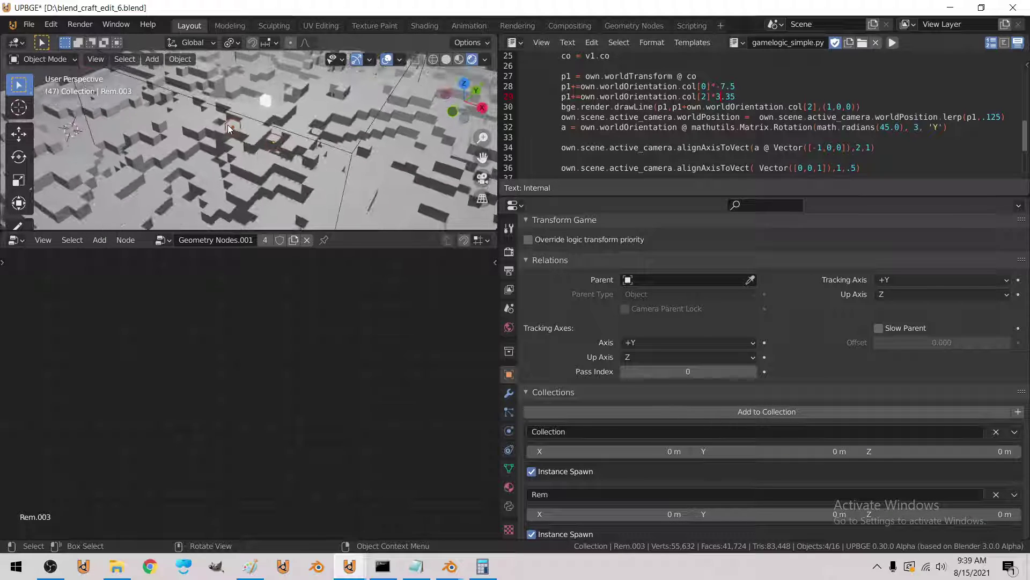
pyautogui.click(227, 124)
pyautogui.click(236, 124)
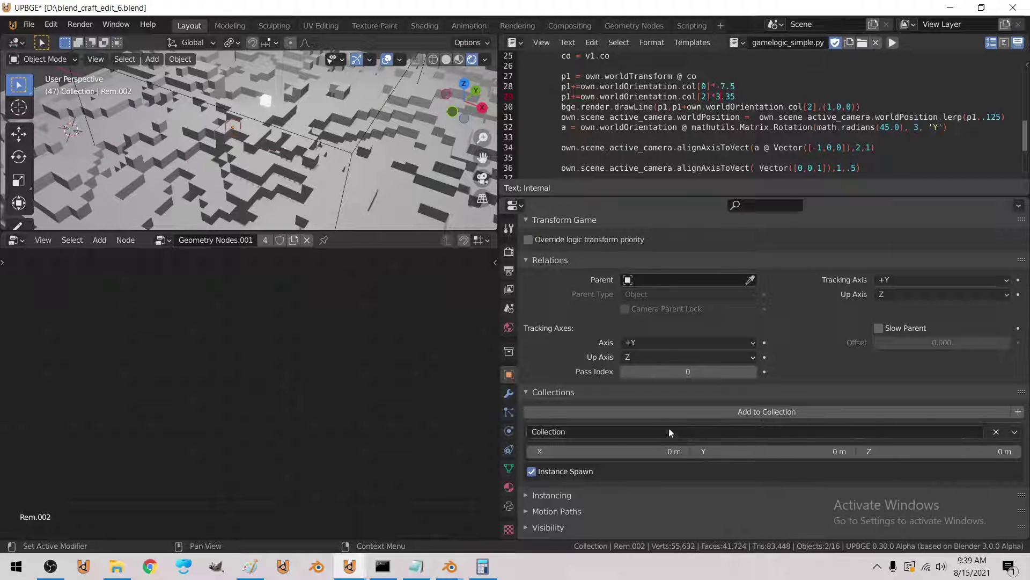
pyautogui.click(570, 413)
pyautogui.click(594, 414)
pyautogui.click(623, 426)
# - Select all objects sharing the Rem collection and move them horizontally across the terrain
pyautogui.moveTo(322, 127); pyautogui.dragTo(277, 152, button='middle')
pyautogui.hotkey('shift', 'g')
pyautogui.click(230, 215)
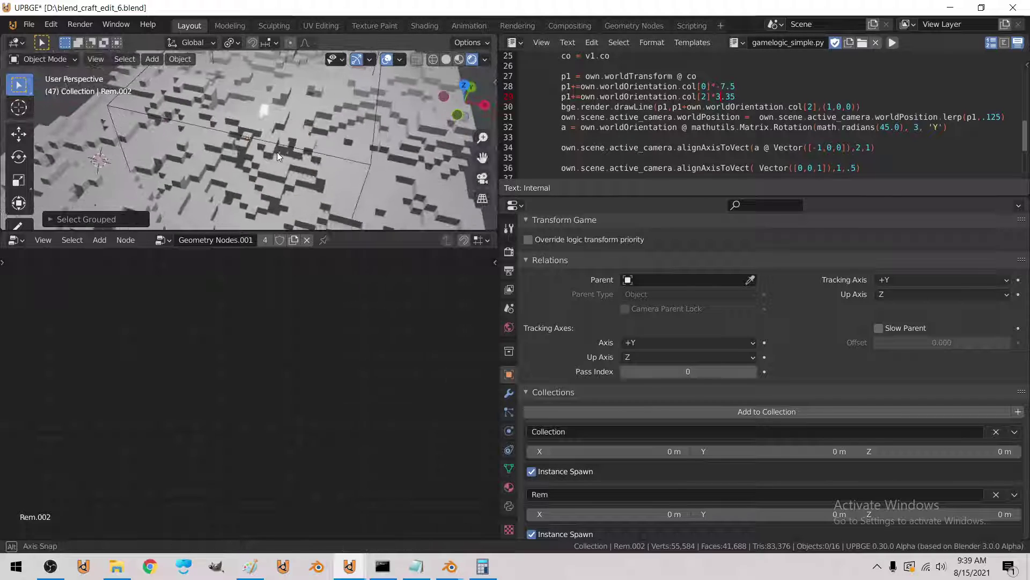
pyautogui.hotkey('shift', 'g')
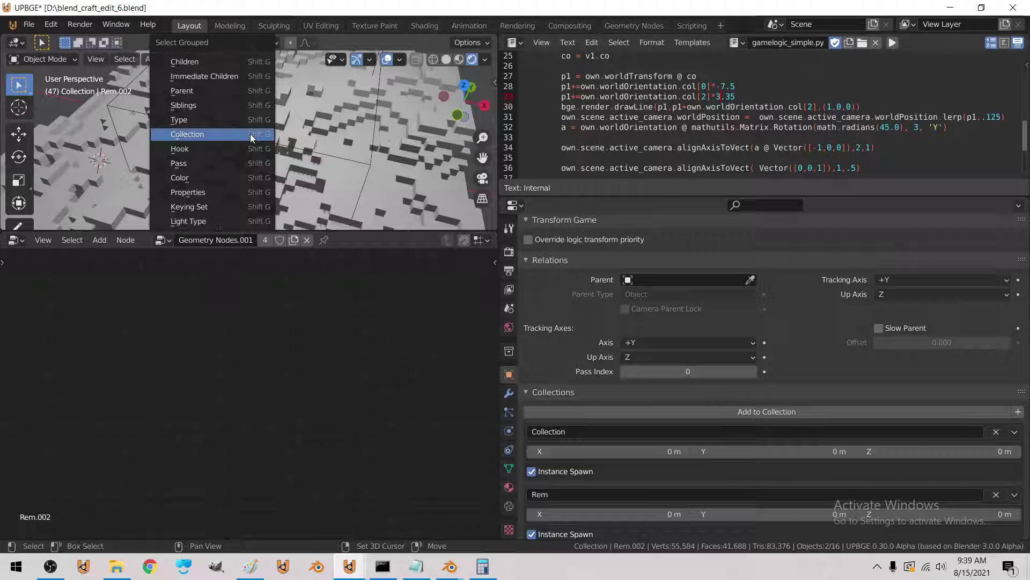
pyautogui.click(250, 134)
pyautogui.click(245, 149)
pyautogui.press('g')
pyautogui.press('y')
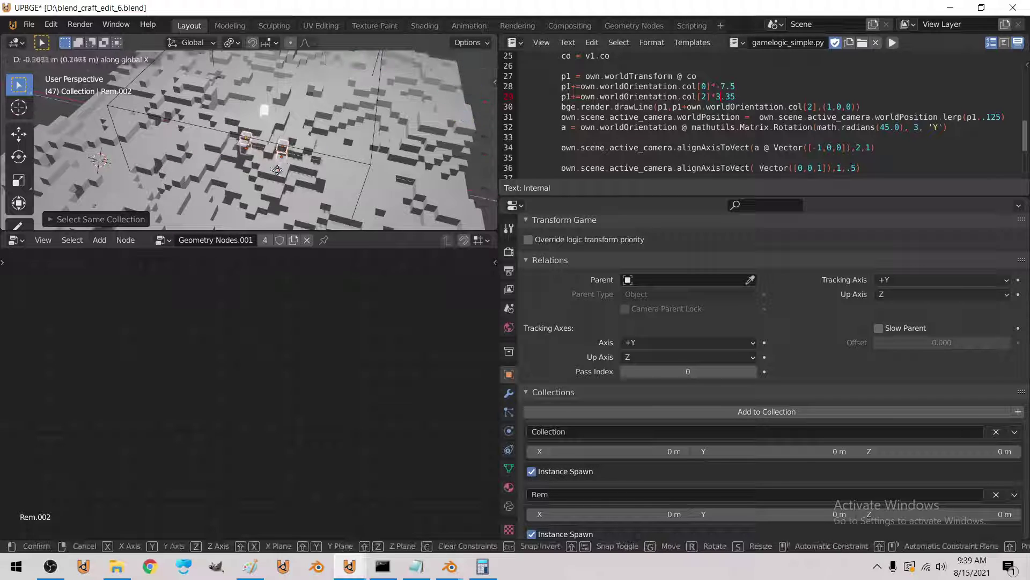
pyautogui.click(275, 173)
# - Move the group of Rem objects along Z to adjust its height against the terrain
pyautogui.moveTo(275, 173); pyautogui.dragTo(309, 141, button='middle')
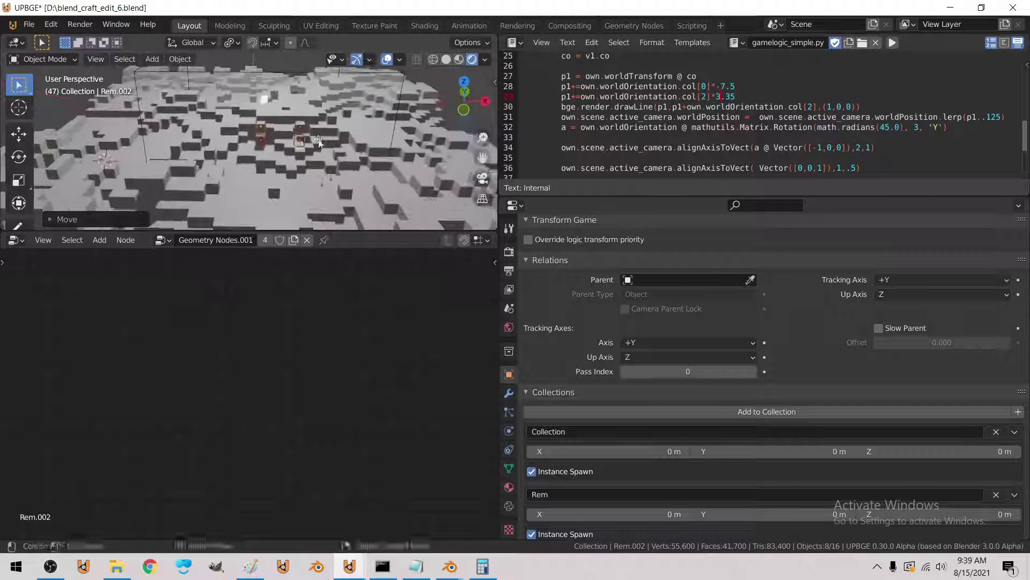
pyautogui.press('g')
pyautogui.press('z')
pyautogui.click(295, 144)
# - Enlarge the 3D viewport to fill the window and move the group of Rem objects along X and Y
pyautogui.hotkey('ctrl', 'space')
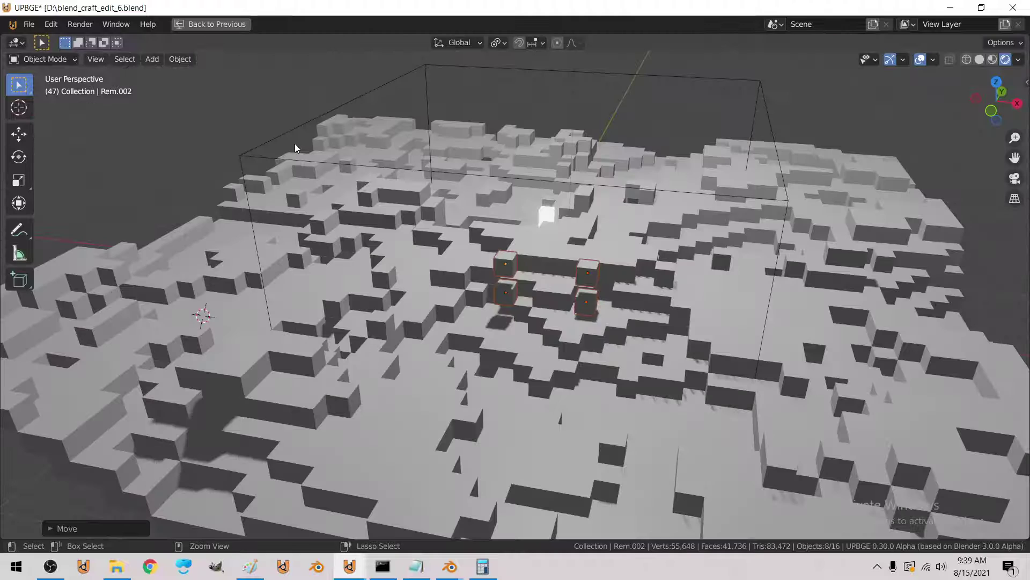
pyautogui.press('g')
pyautogui.press('x')
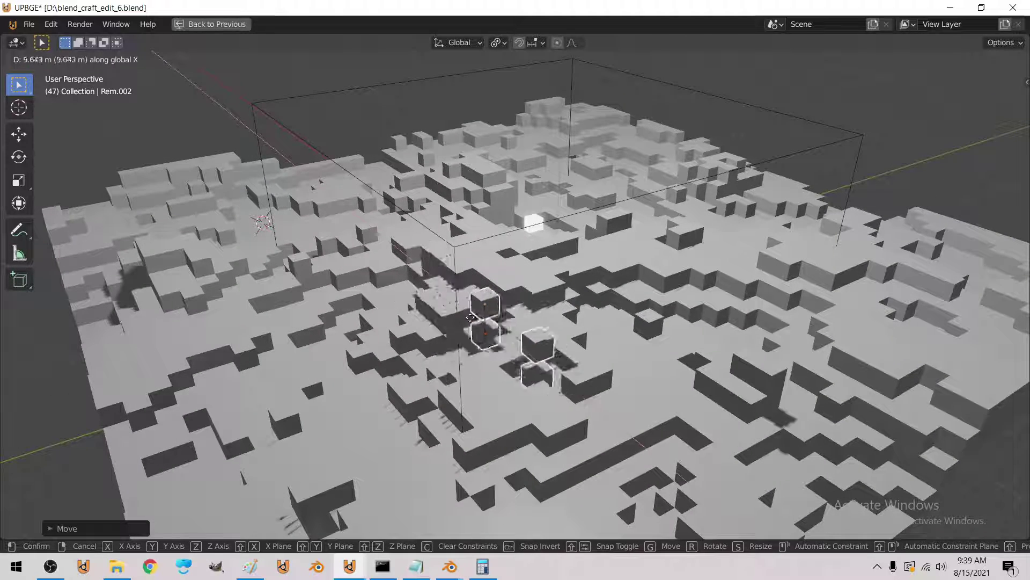
pyautogui.click(475, 291)
pyautogui.press('g')
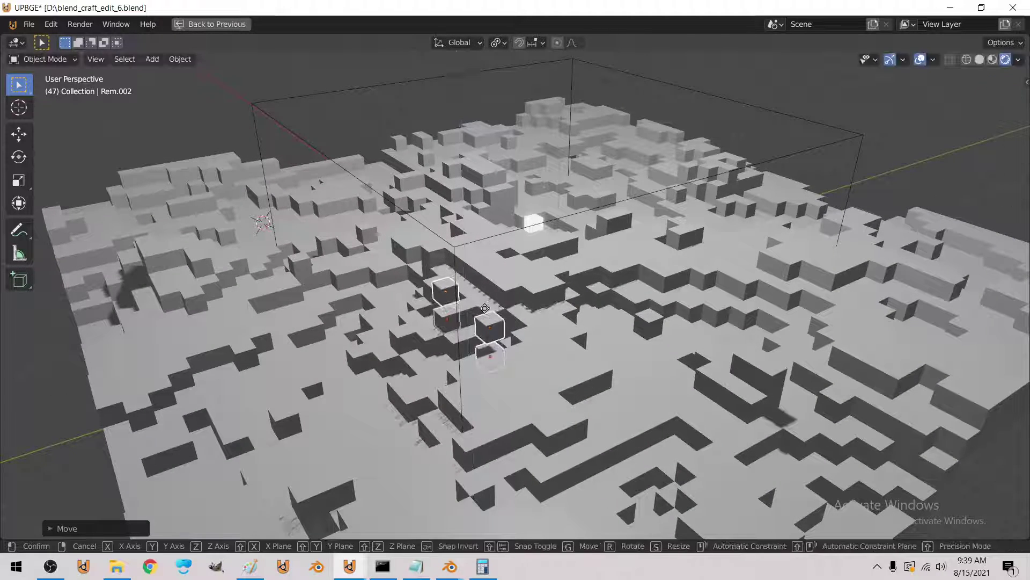
pyautogui.press('y')
pyautogui.click(536, 295)
pyautogui.moveTo(535, 295); pyautogui.dragTo(408, 304, button='middle')
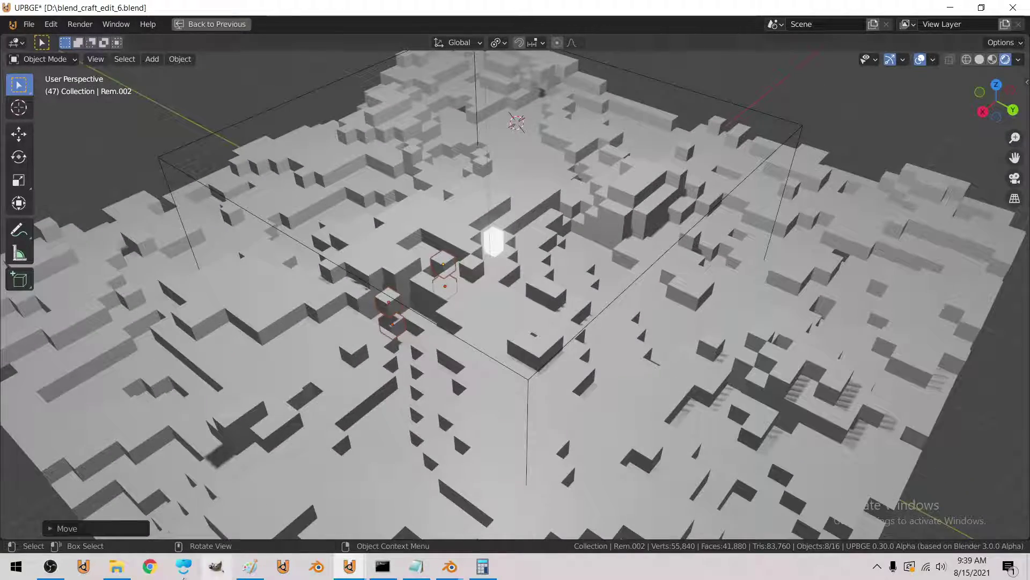